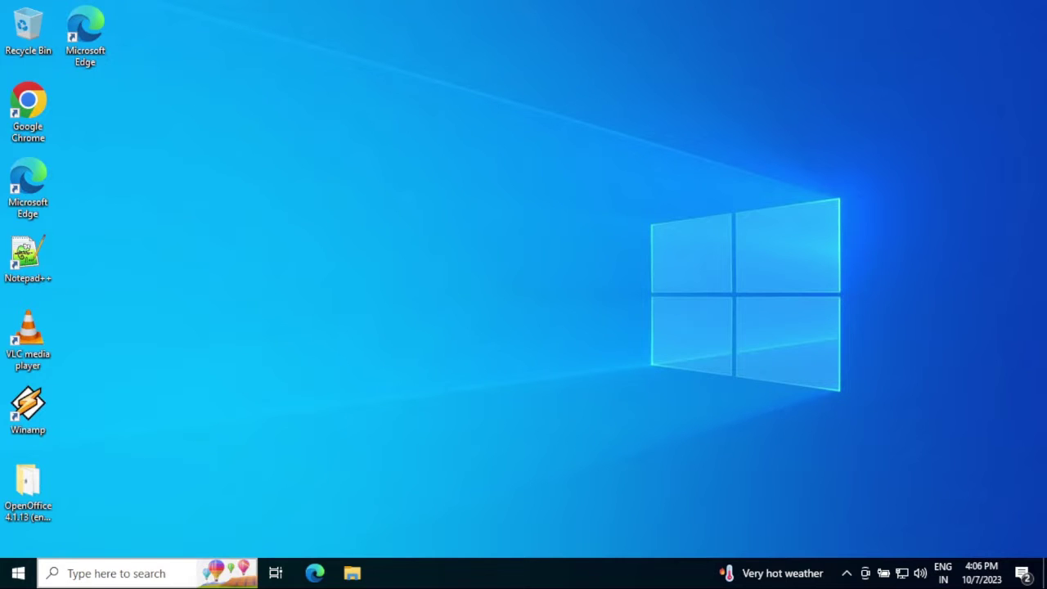
# Step: Search Windows for lusrmgr.msc and launch the Local Users and Groups console
pyautogui.click(106, 575)
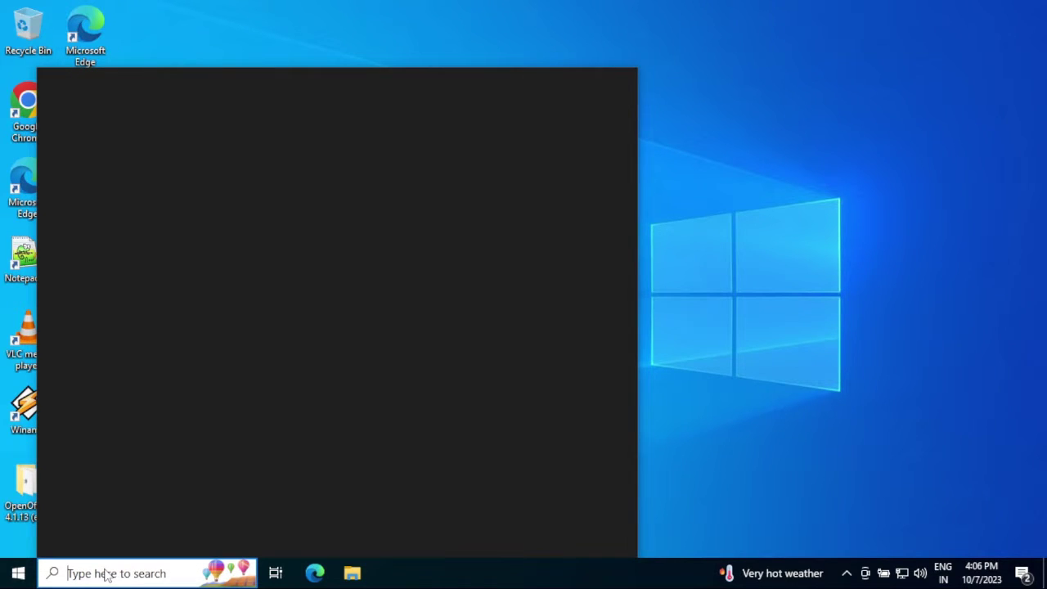
pyautogui.write('lusr')
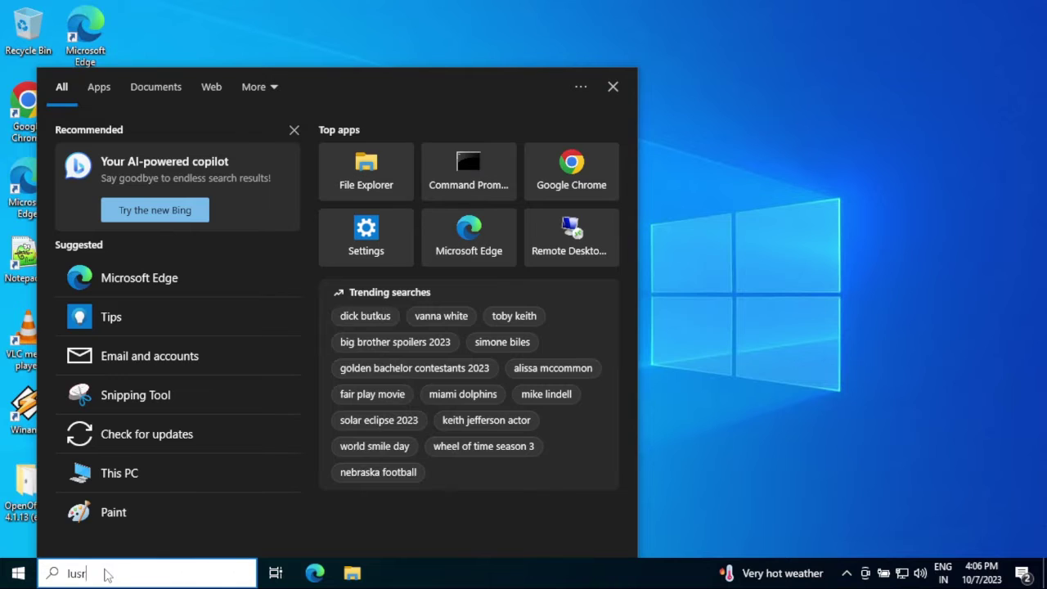
pyautogui.write('mgr')
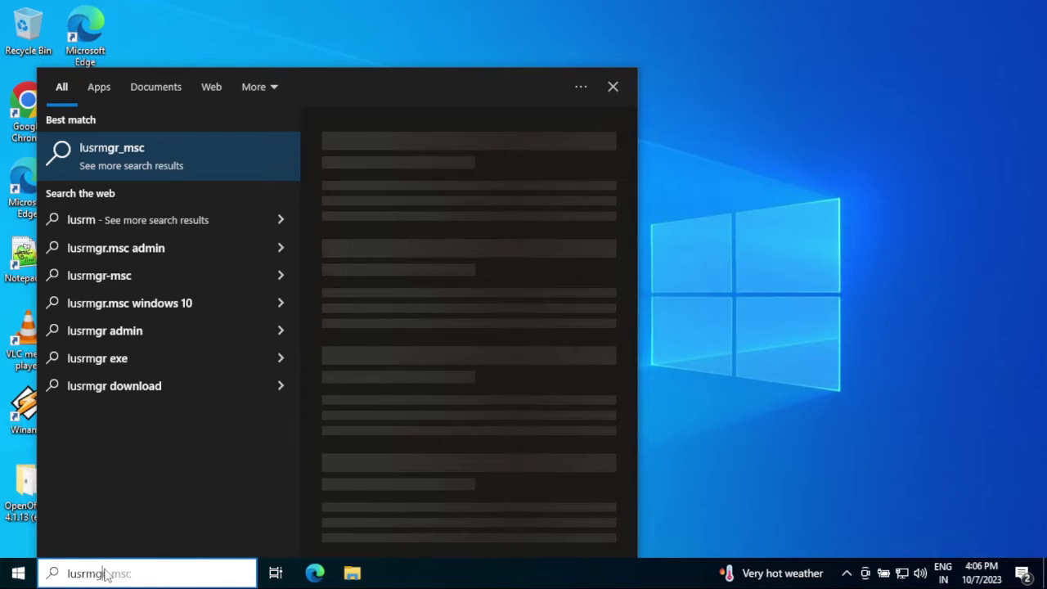
pyautogui.write('.mscgr.msc')
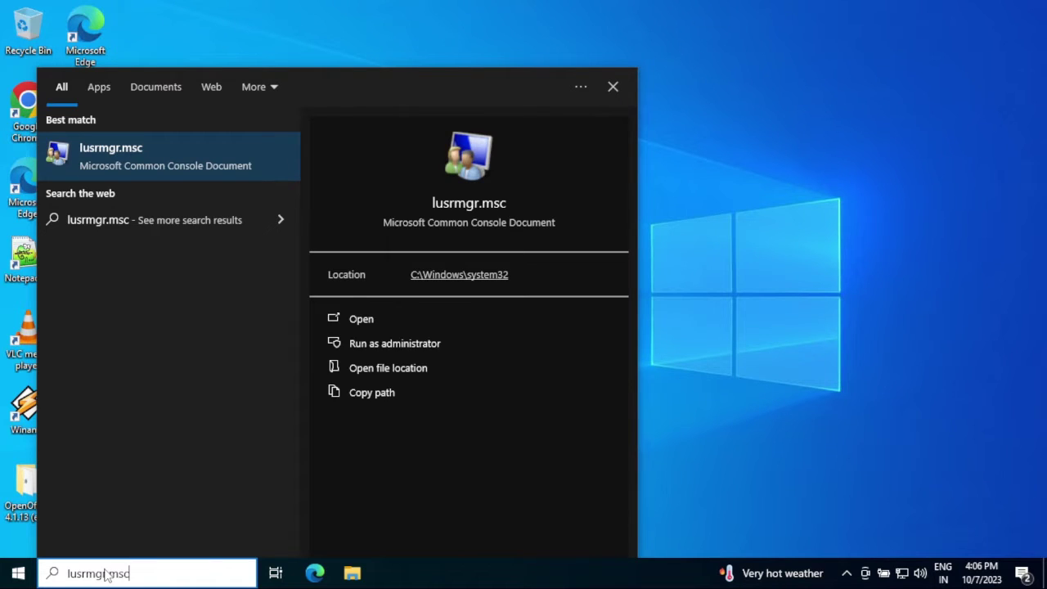
pyautogui.press('Return')
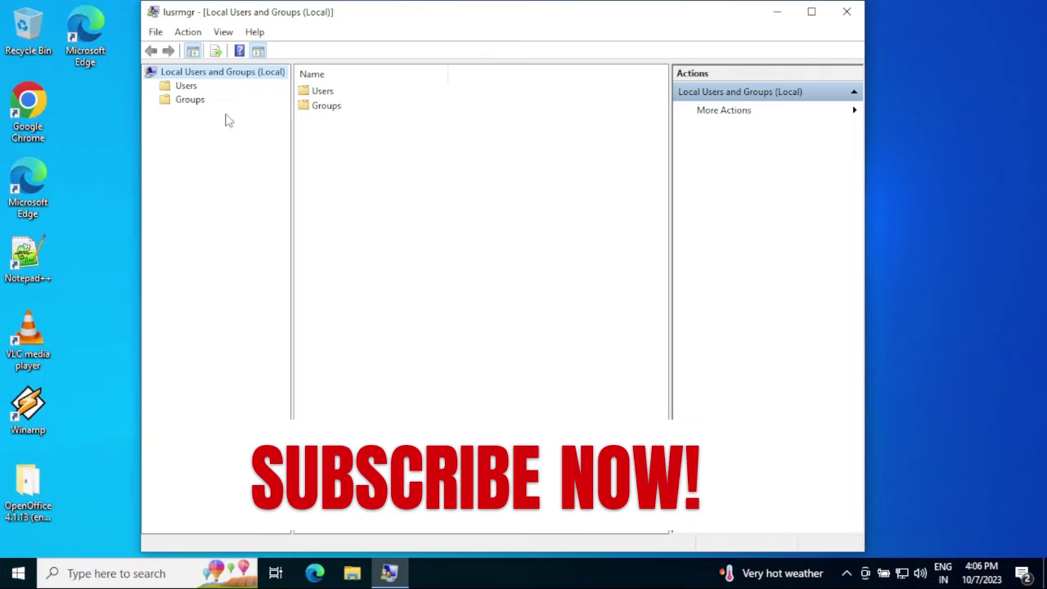
# Step: Show the Groups folder listing built-in groups such as Administrators and Guests
pyautogui.click(184, 85)
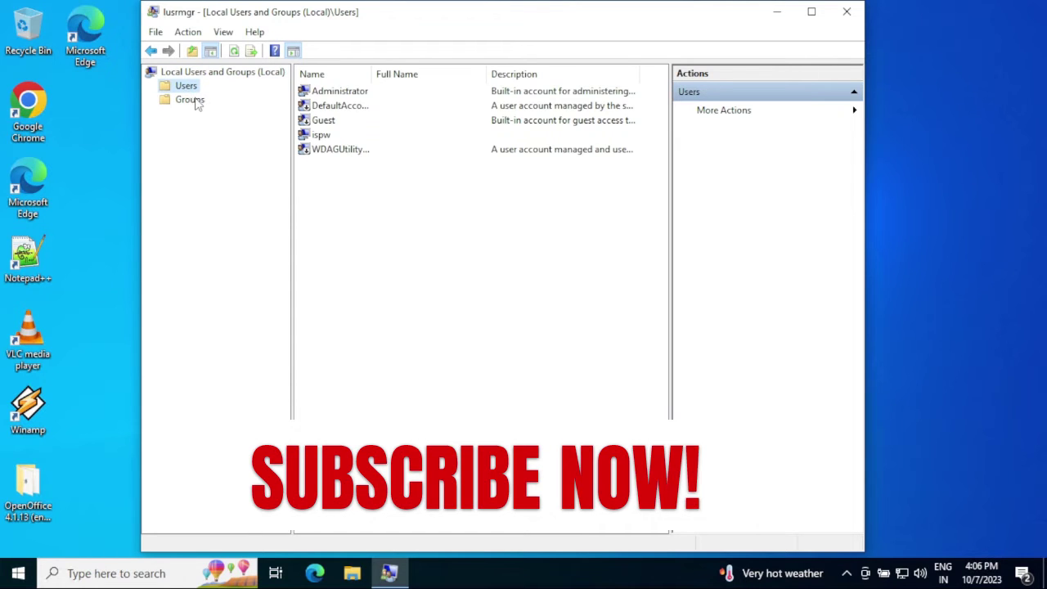
pyautogui.click(195, 101)
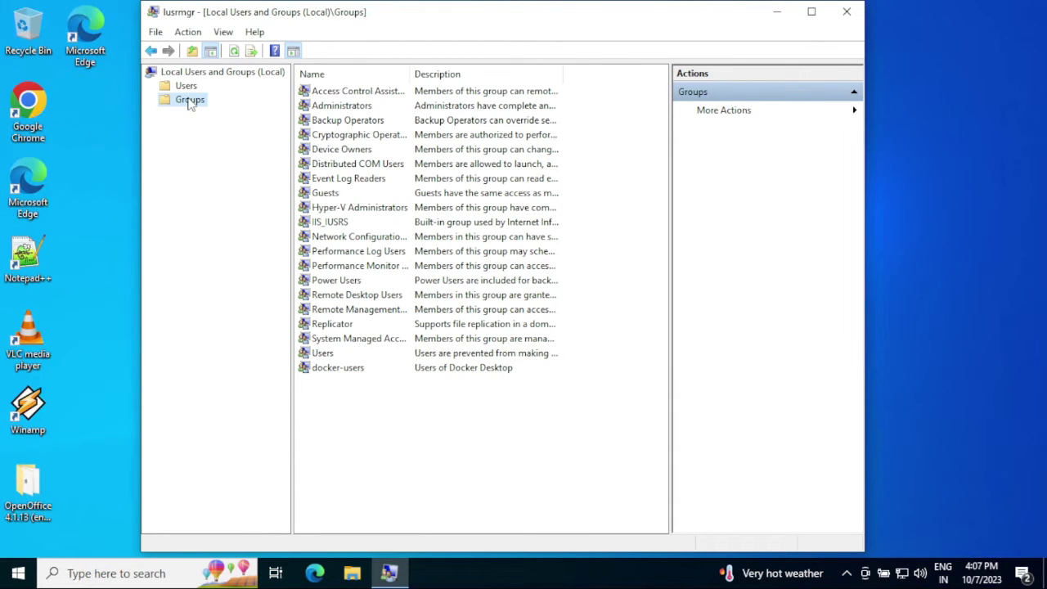
# Step: Start a new local group from the groups pane and name it Accounts
pyautogui.rightClick(415, 423)
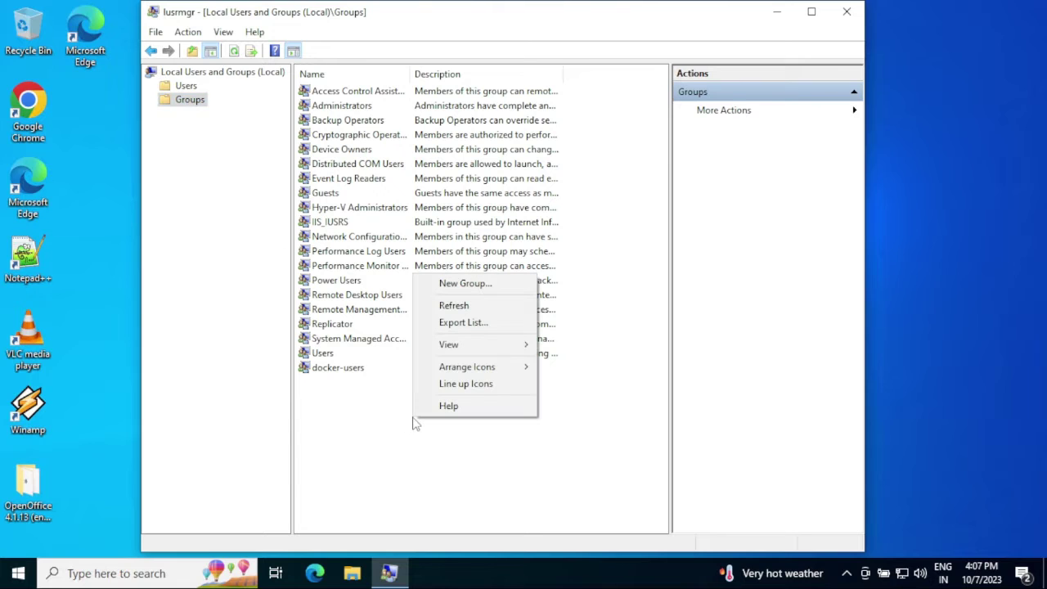
pyautogui.click(466, 283)
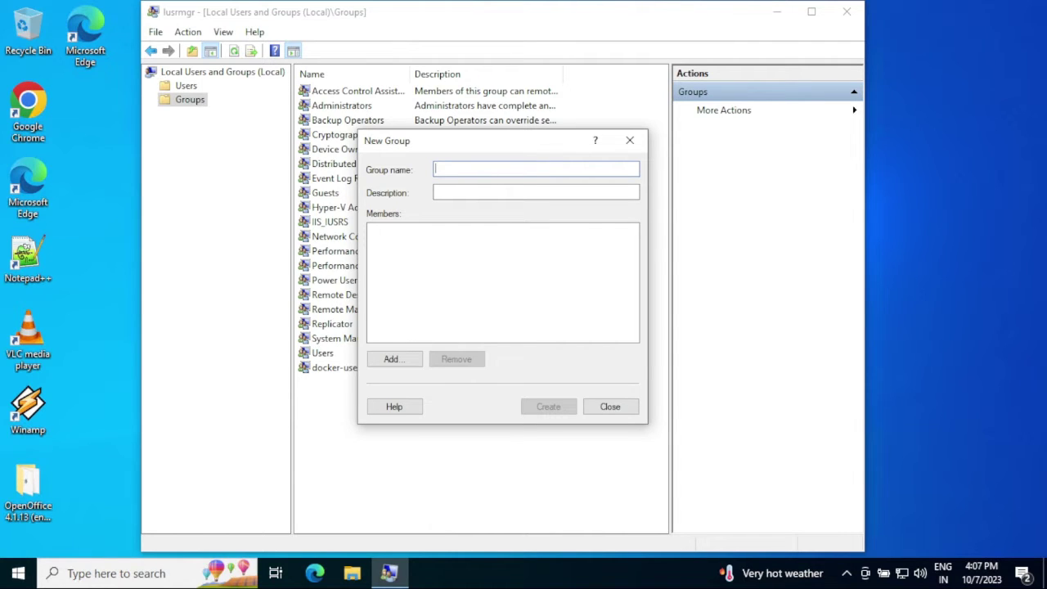
pyautogui.write('Accounts')
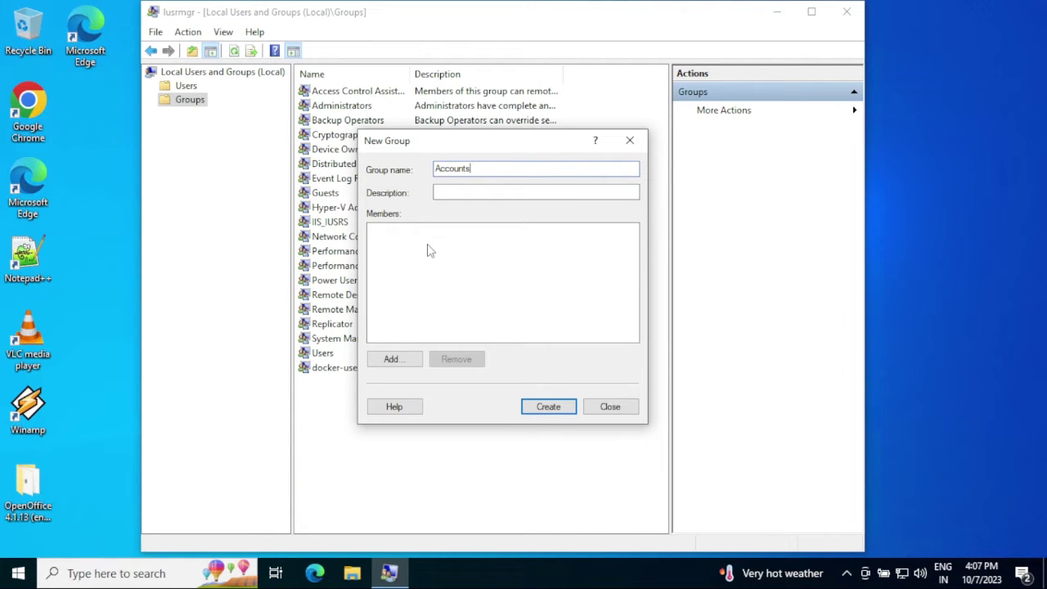
# Step: List all accounts and groups on this computer in the advanced member search
pyautogui.click(406, 358)
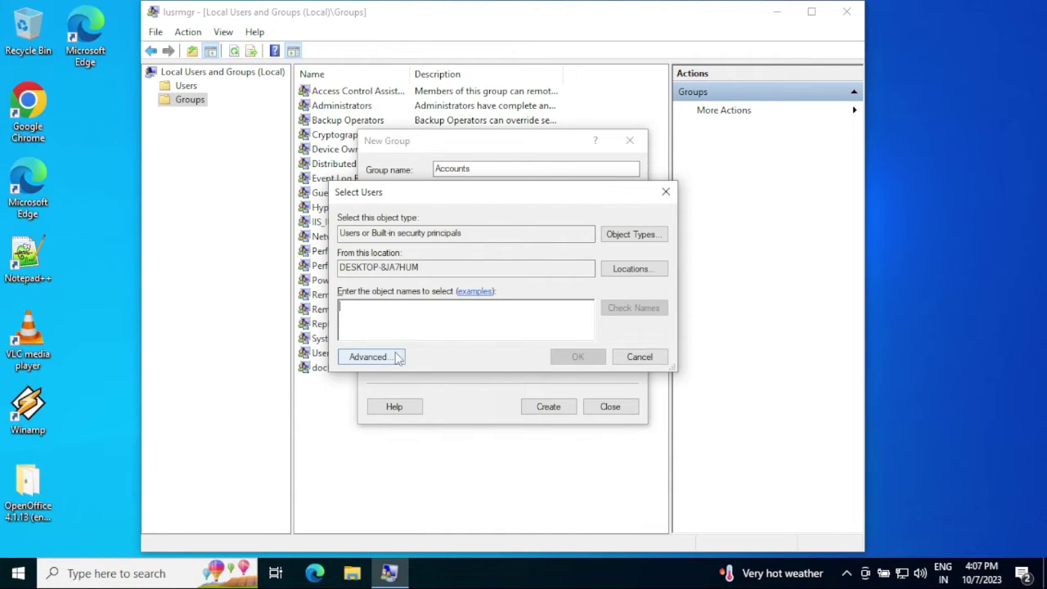
pyautogui.click(385, 362)
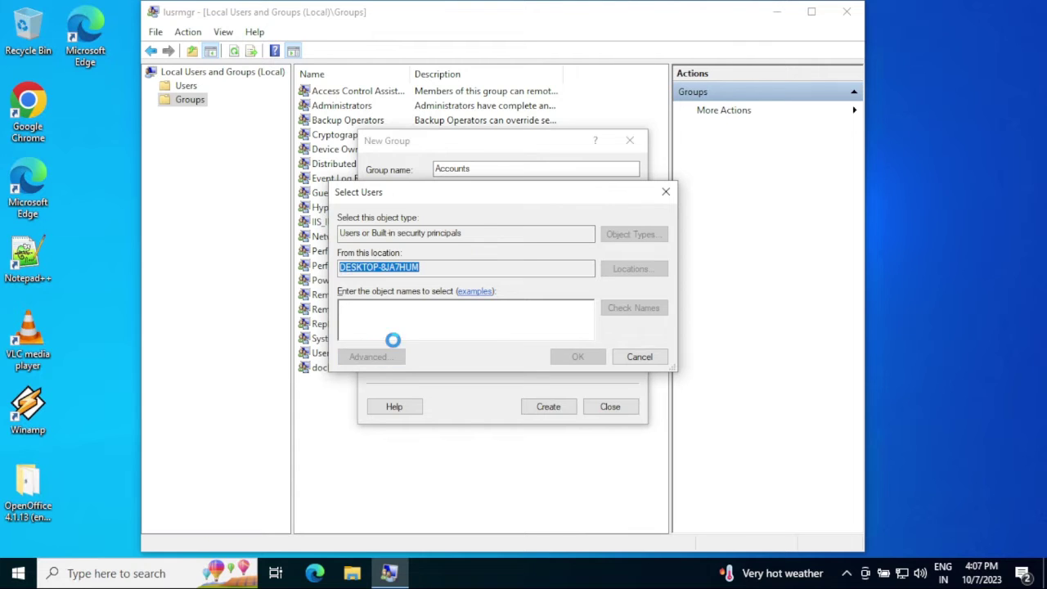
pyautogui.moveTo(467, 127); pyautogui.dragTo(453, 94)
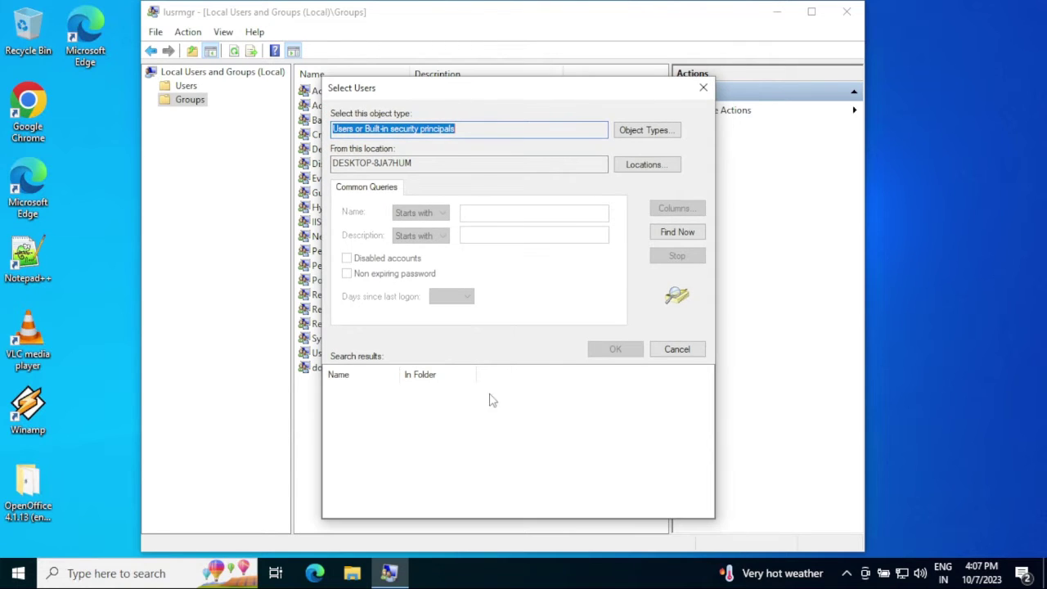
pyautogui.click(674, 233)
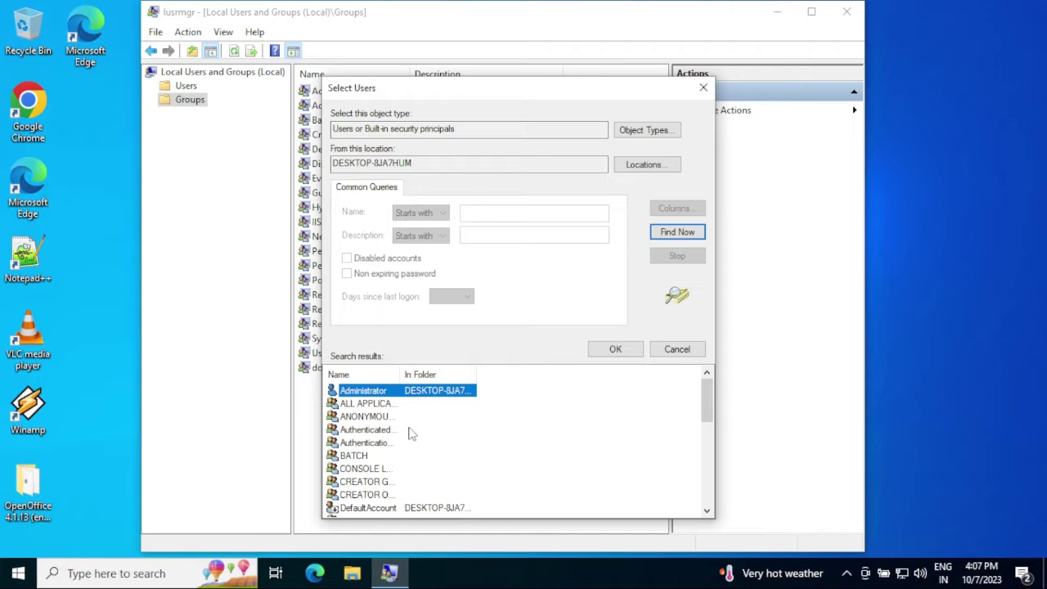
pyautogui.click(370, 405)
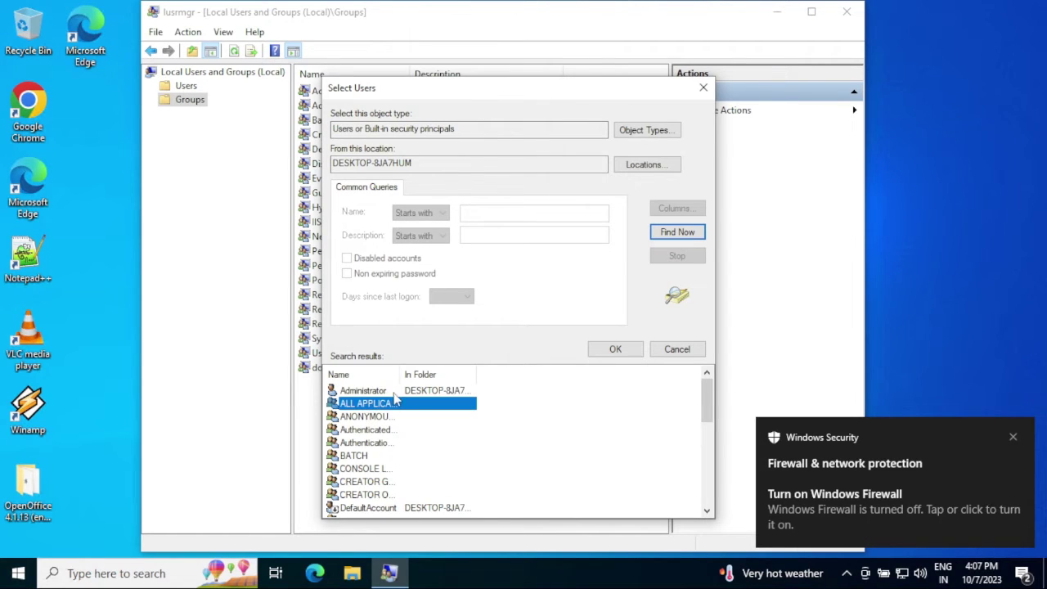
pyautogui.moveTo(403, 374); pyautogui.dragTo(478, 374)
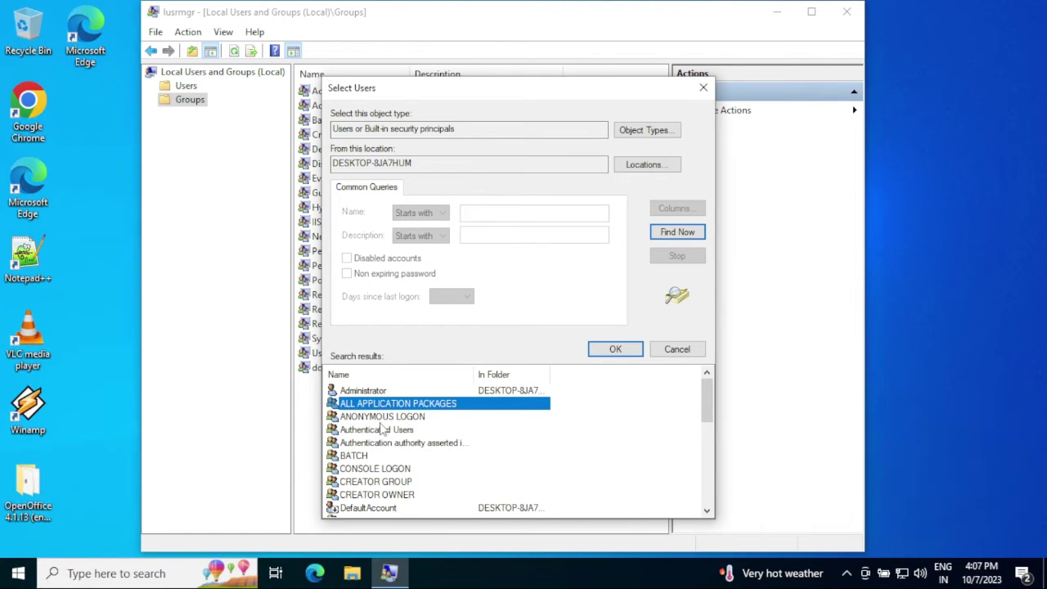
# Step: Browse the search results and select the ispw account
pyautogui.click(384, 418)
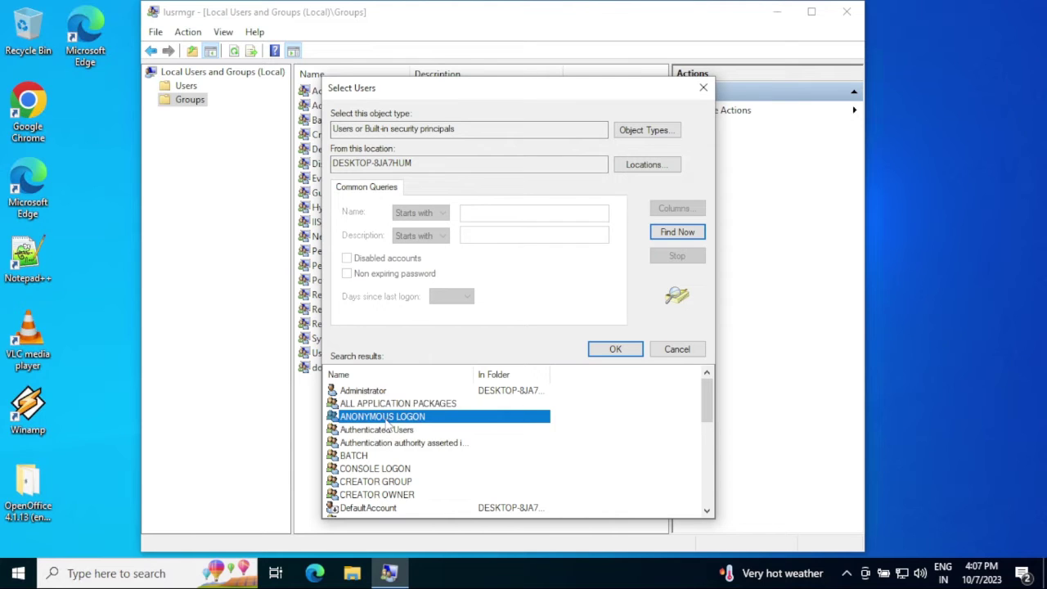
pyautogui.click(384, 431)
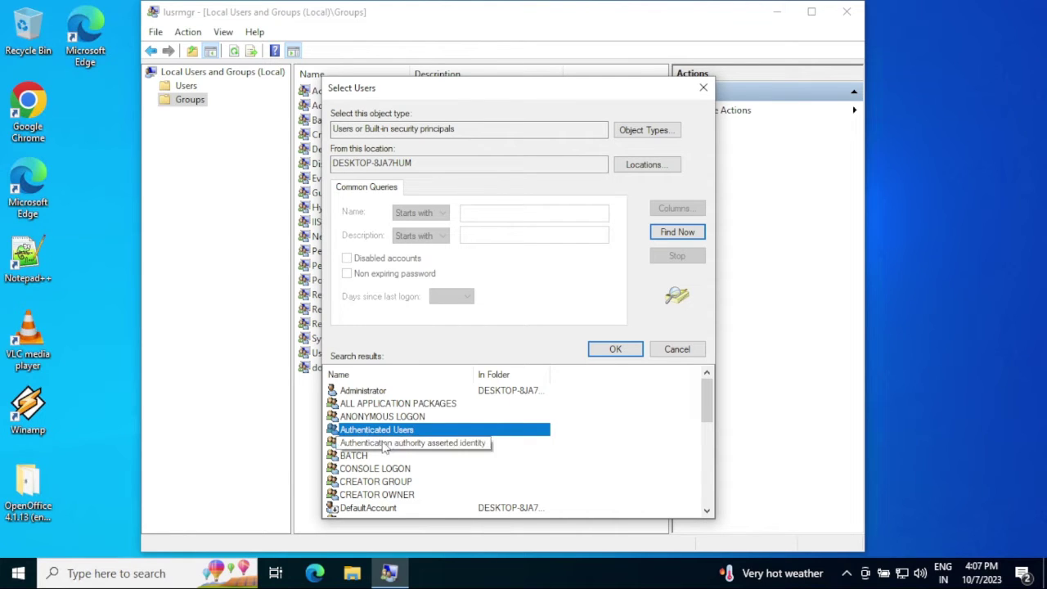
pyautogui.click(380, 444)
pyautogui.scroll(-2, 409, 460)
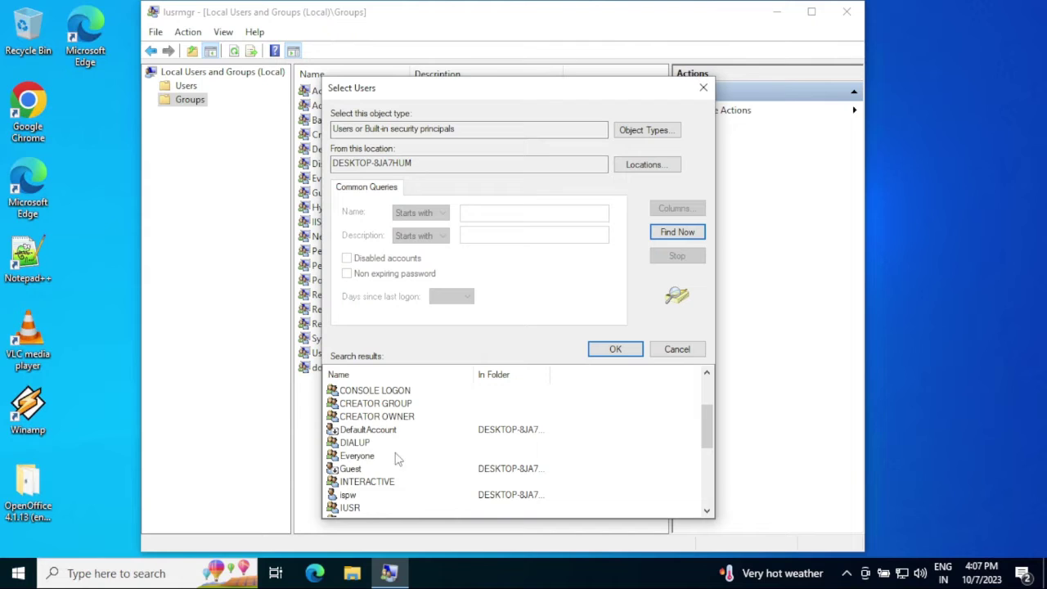
pyautogui.click(360, 456)
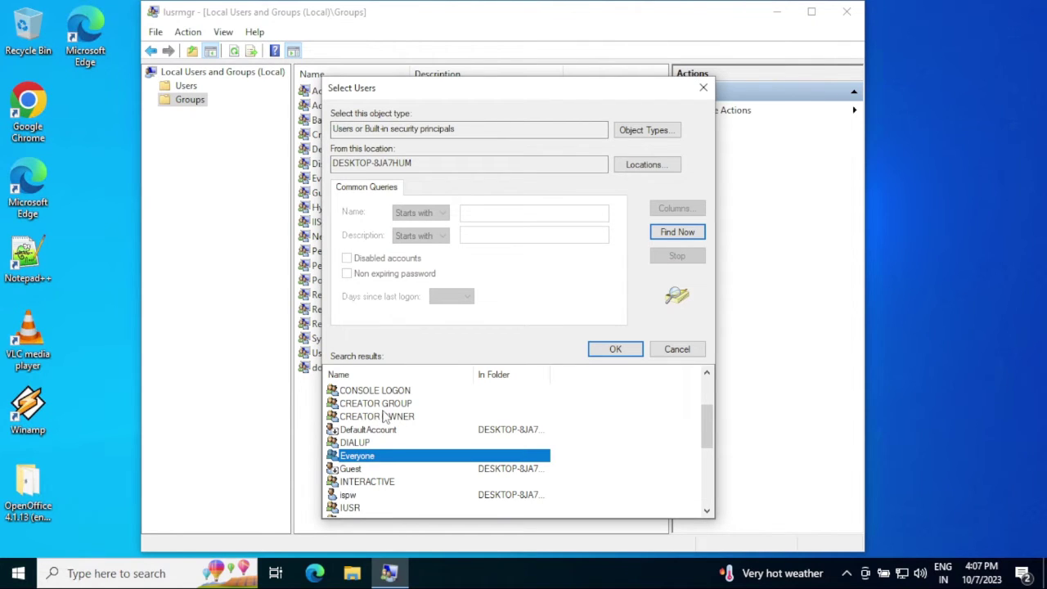
pyautogui.scroll(-2, 389, 429)
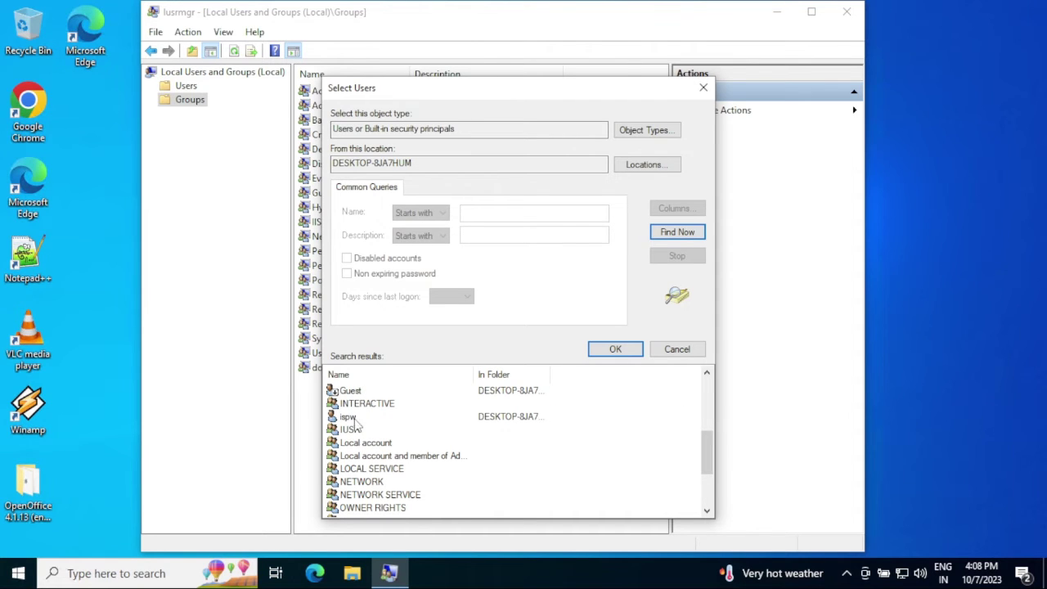
pyautogui.click(354, 419)
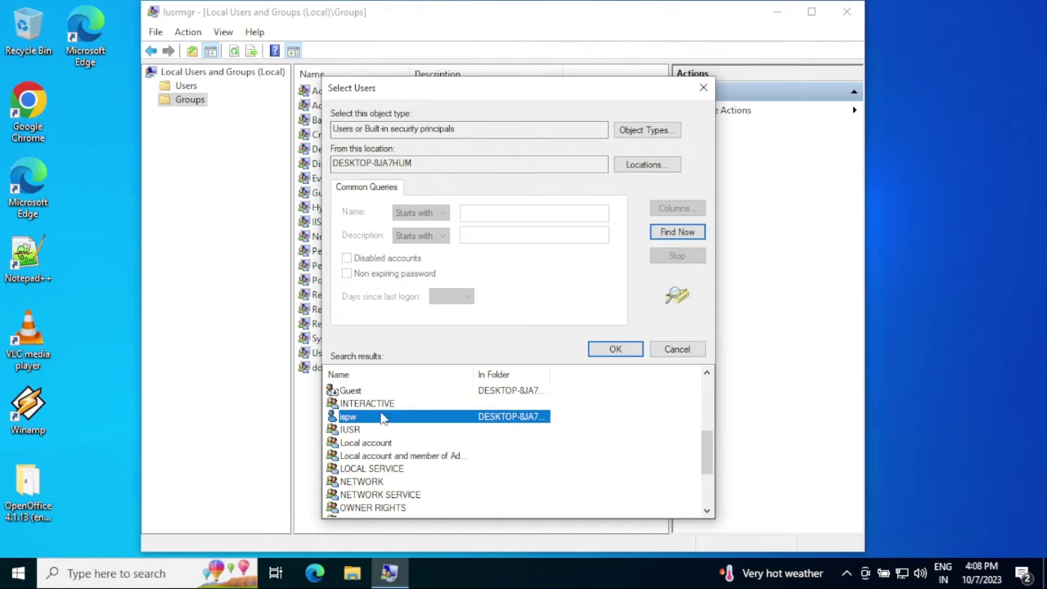
pyautogui.scroll(-2, 396, 463)
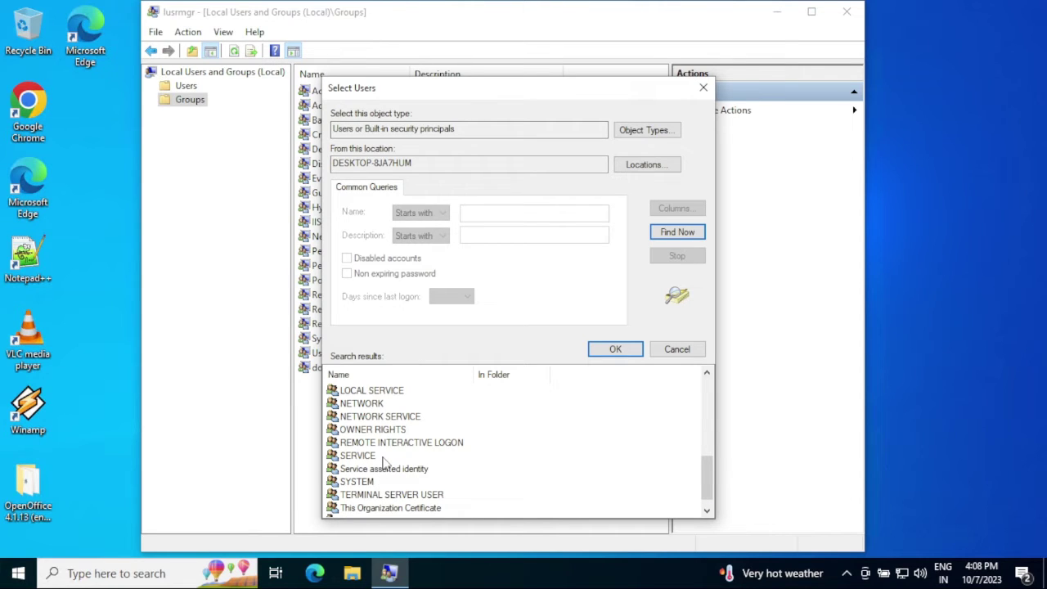
pyautogui.scroll(6, 384, 463)
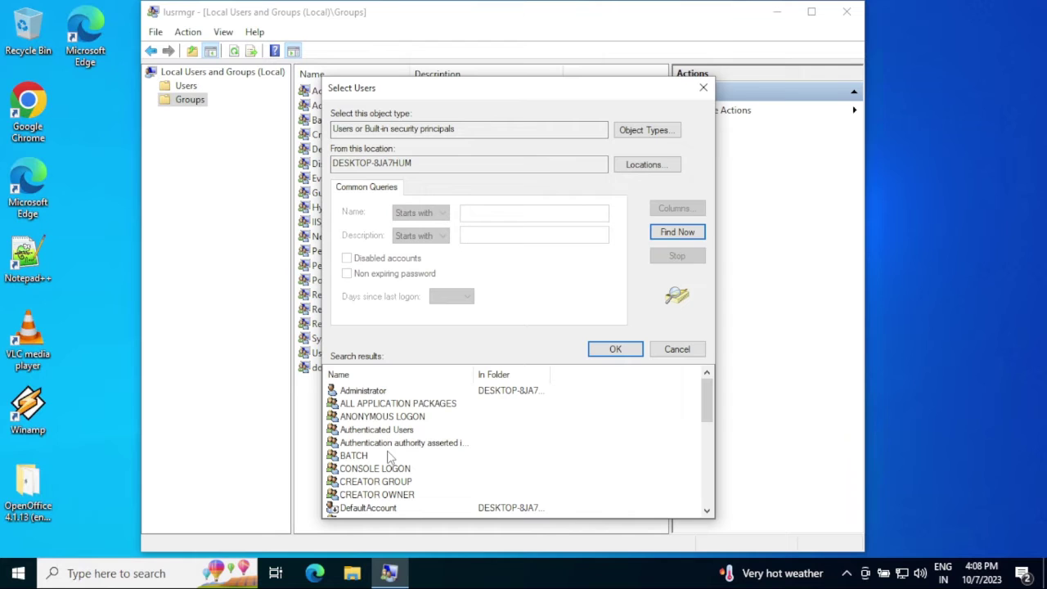
pyautogui.scroll(-8, 419, 480)
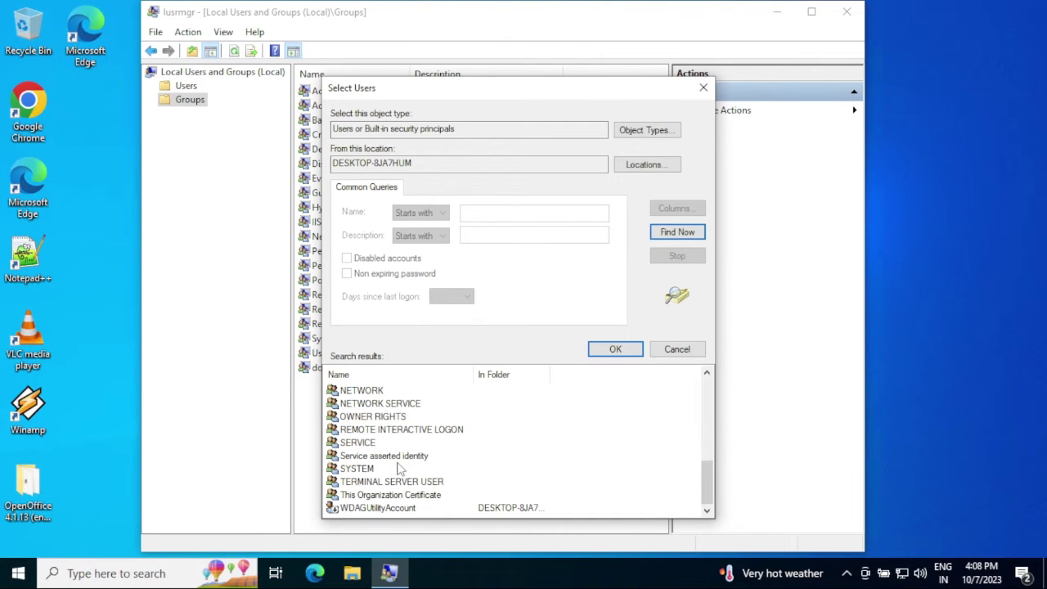
pyautogui.scroll(4, 396, 469)
pyautogui.click(398, 481)
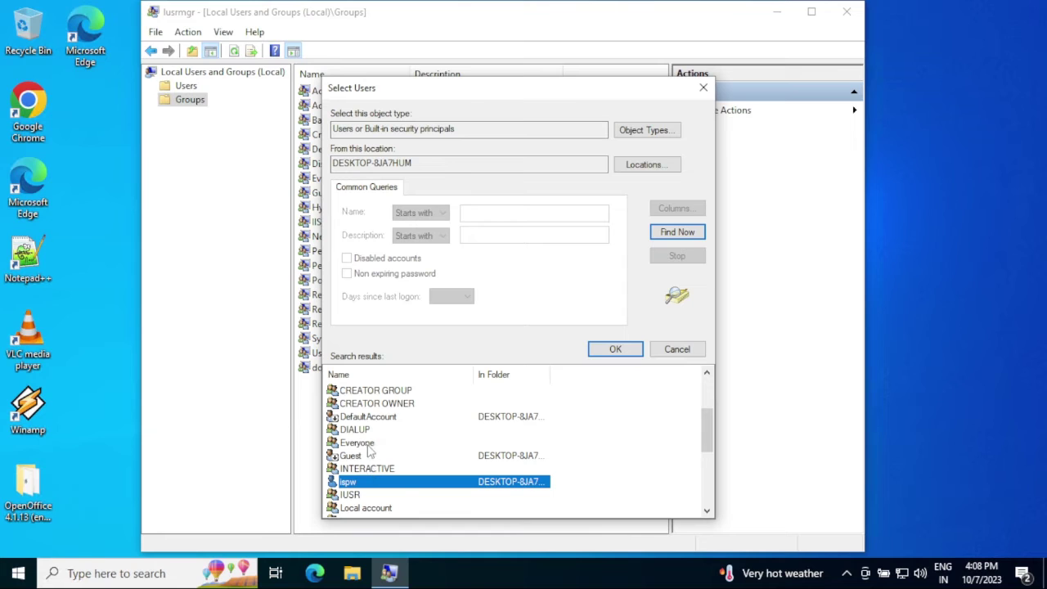
pyautogui.scroll(-2, 400, 469)
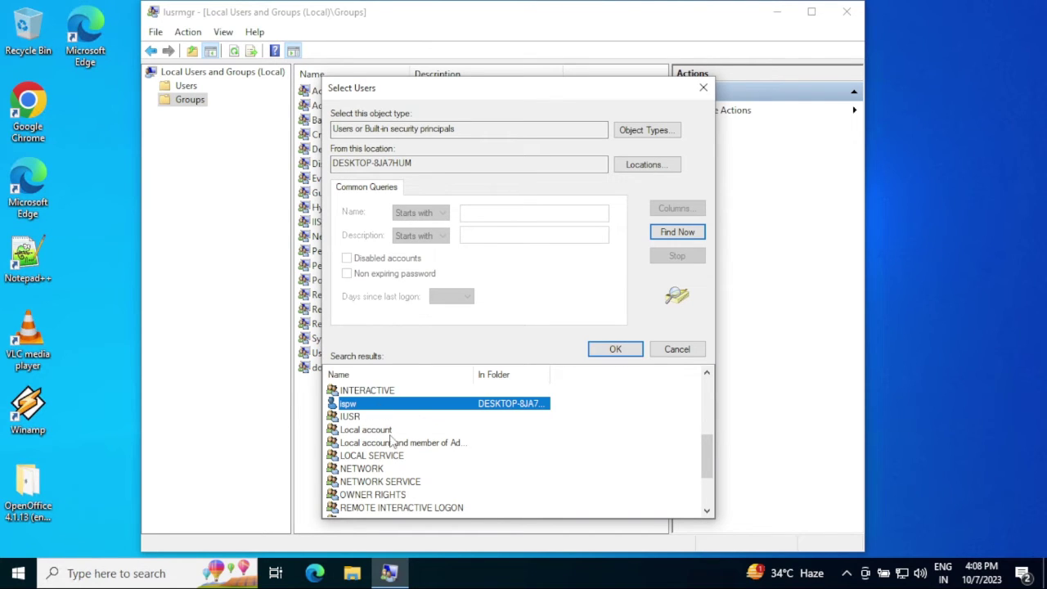
# Step: Add ispw as a member, create the Accounts group, and select it in the list
pyautogui.click(611, 350)
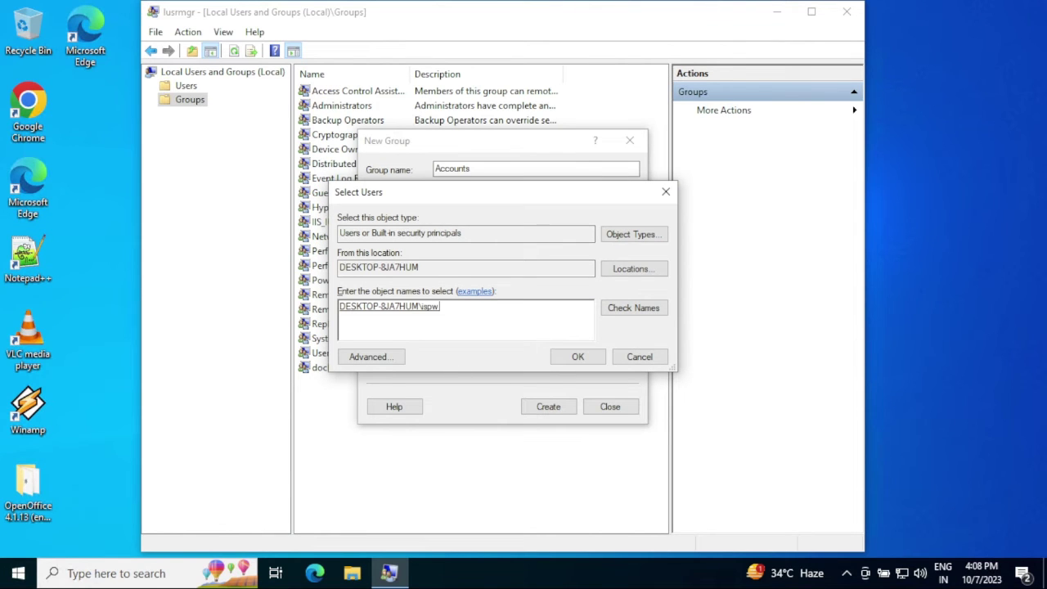
pyautogui.click(578, 358)
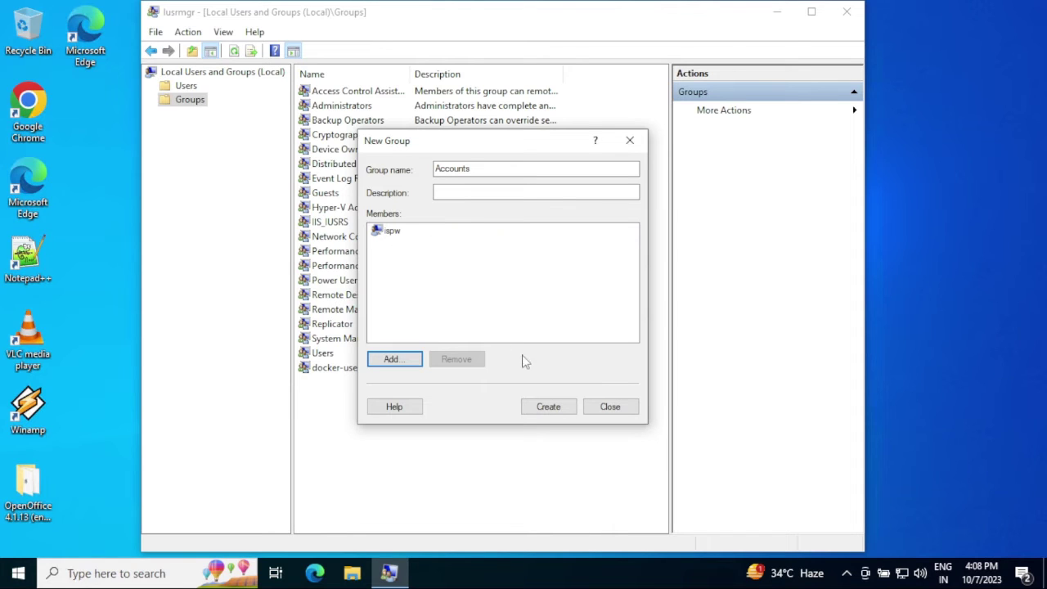
pyautogui.click(549, 409)
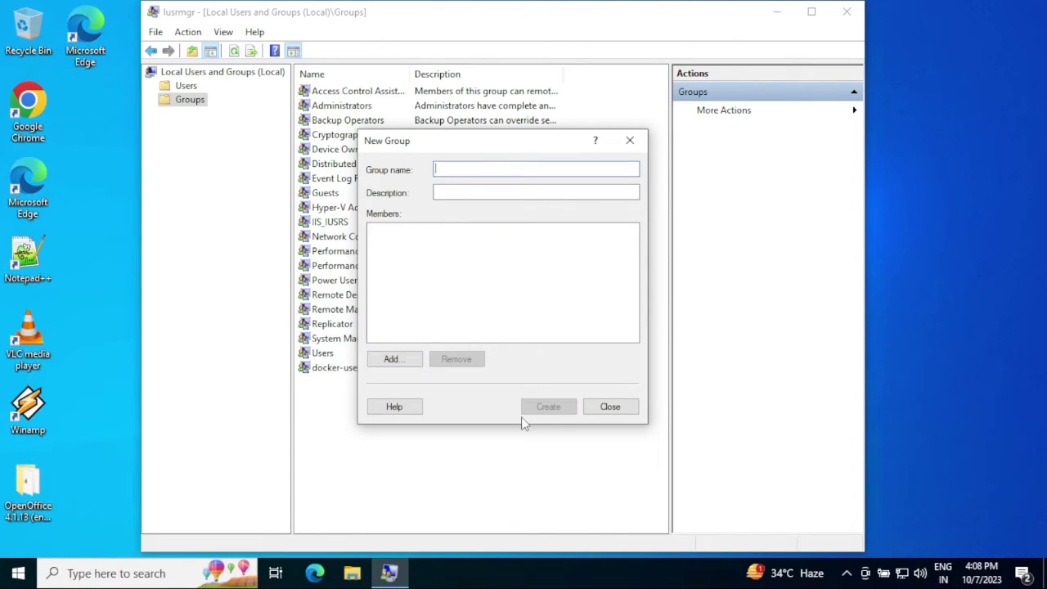
pyautogui.click(613, 408)
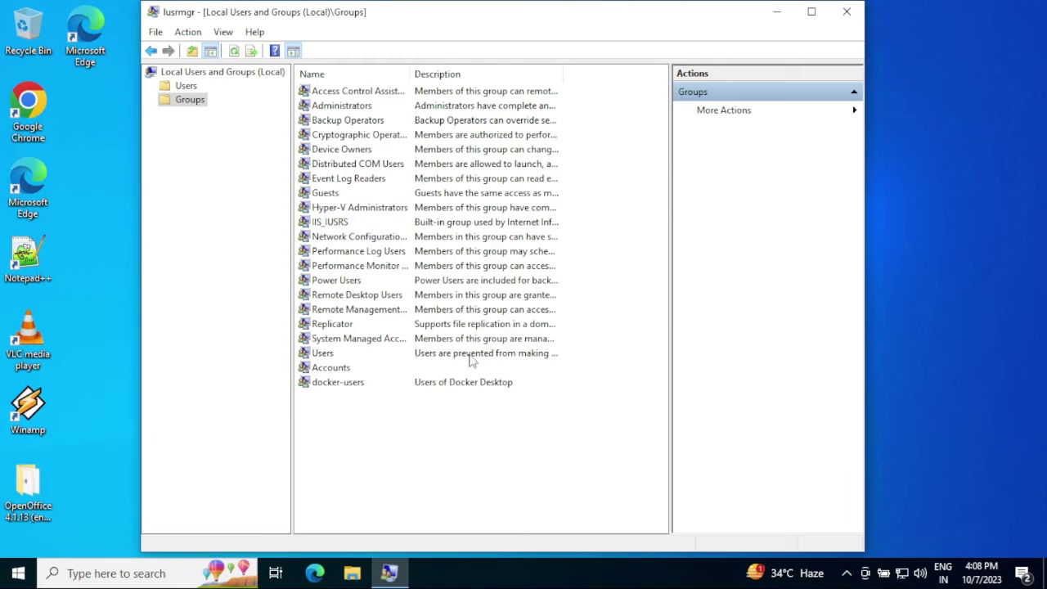
pyautogui.click(337, 368)
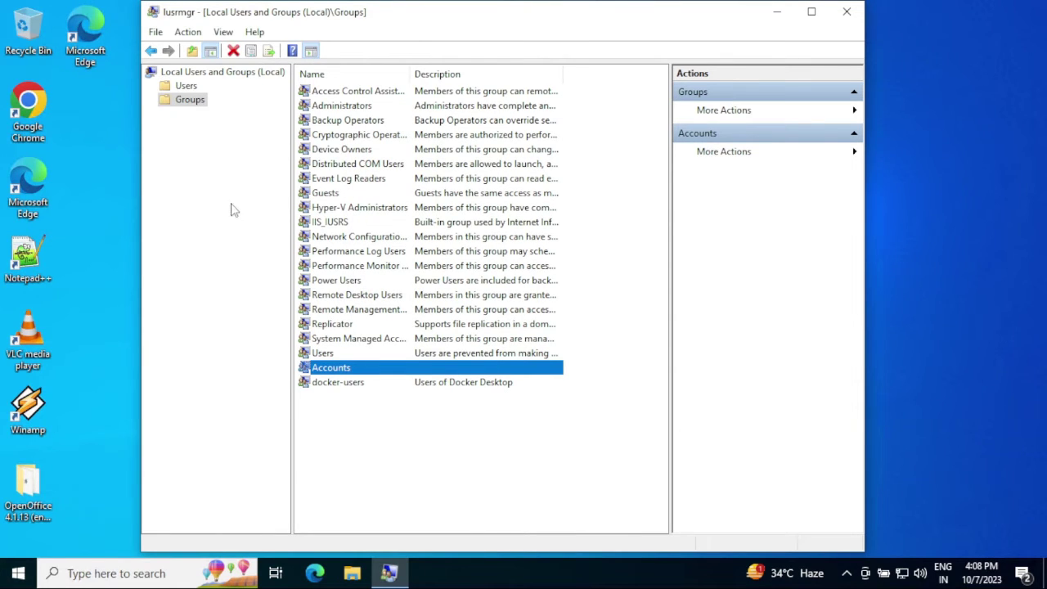
# Step: Start a new local user in the Users list with user name Demo
pyautogui.click(188, 87)
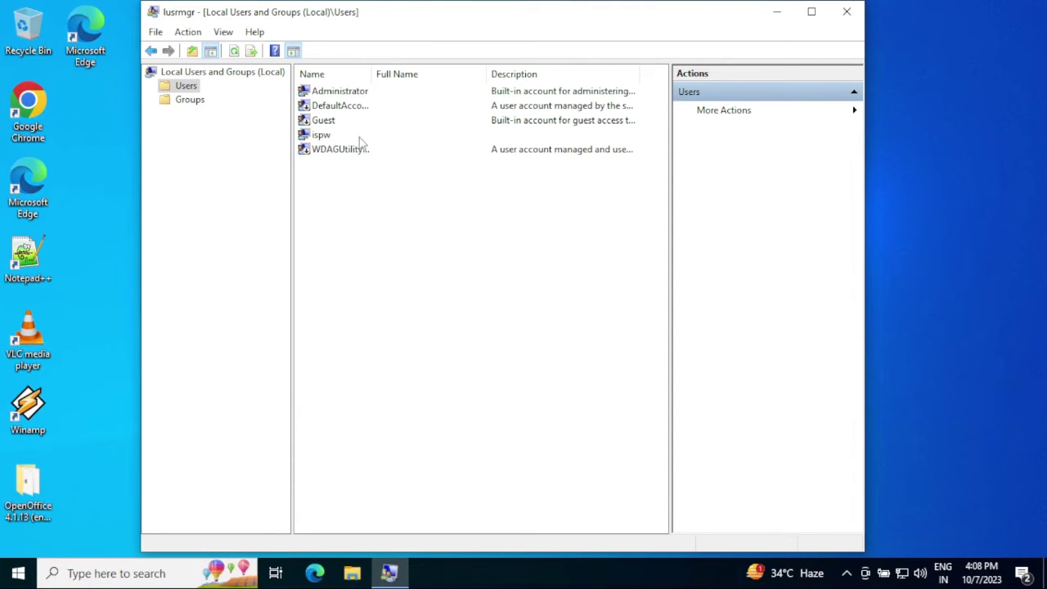
pyautogui.rightClick(446, 268)
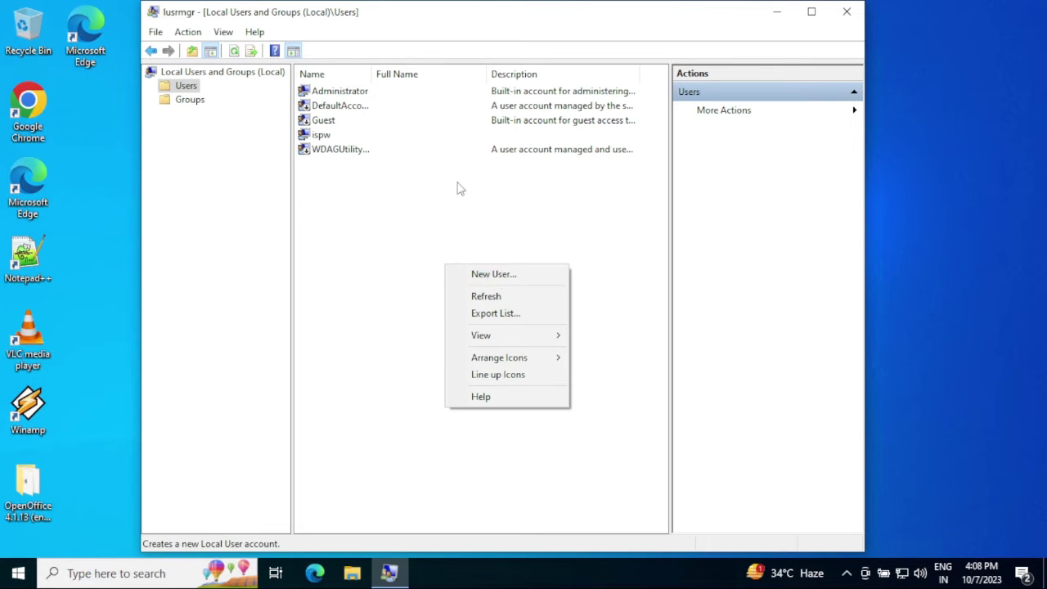
pyautogui.click(500, 276)
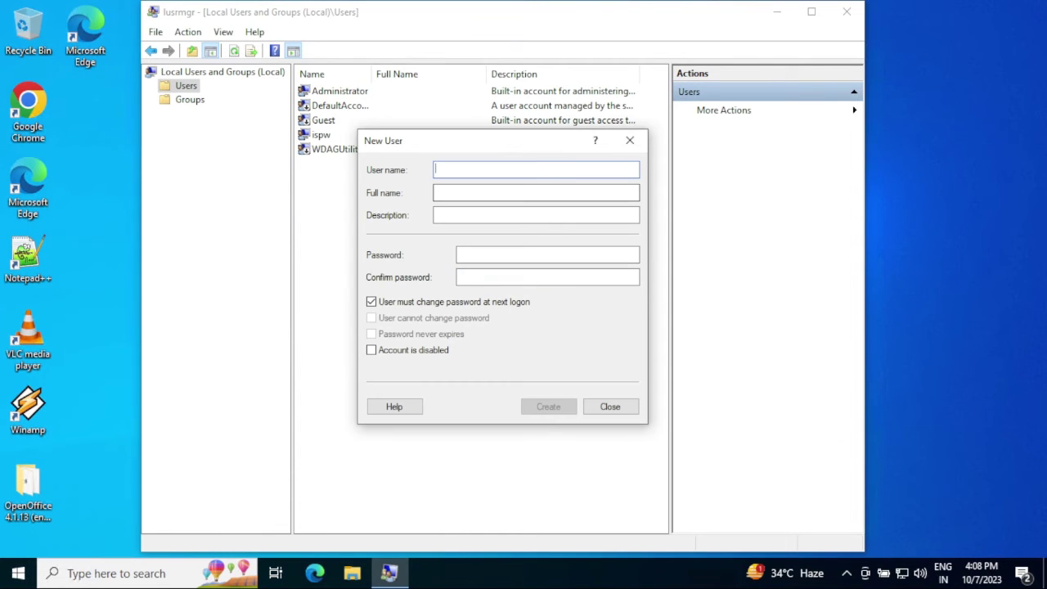
pyautogui.write('Demo')
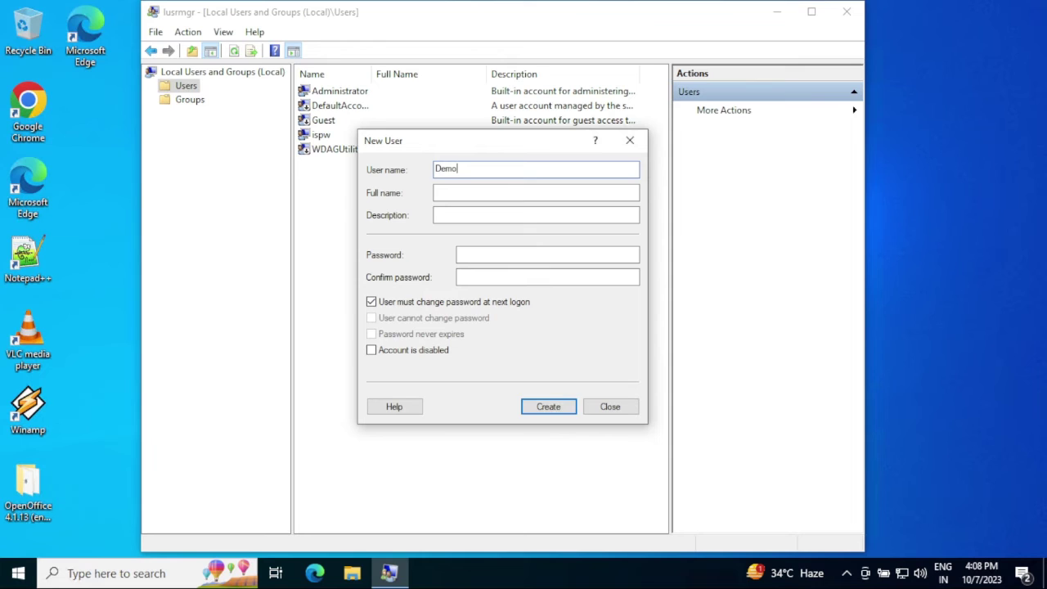
# Step: Give Demo full name Demo_2 and a never-expiring password without forced change, then create it
pyautogui.click(537, 192)
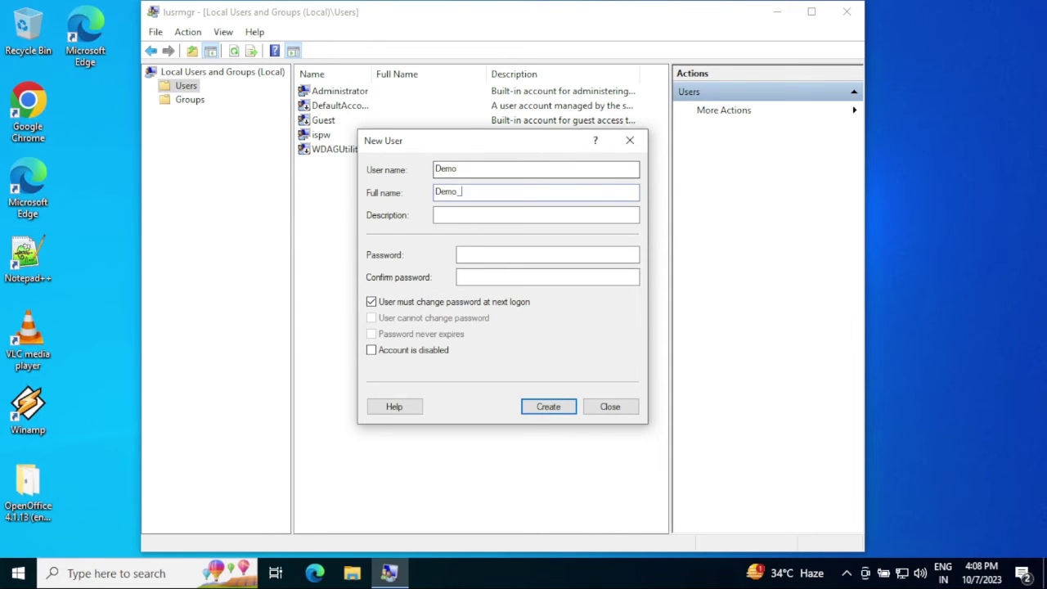
pyautogui.click(491, 254)
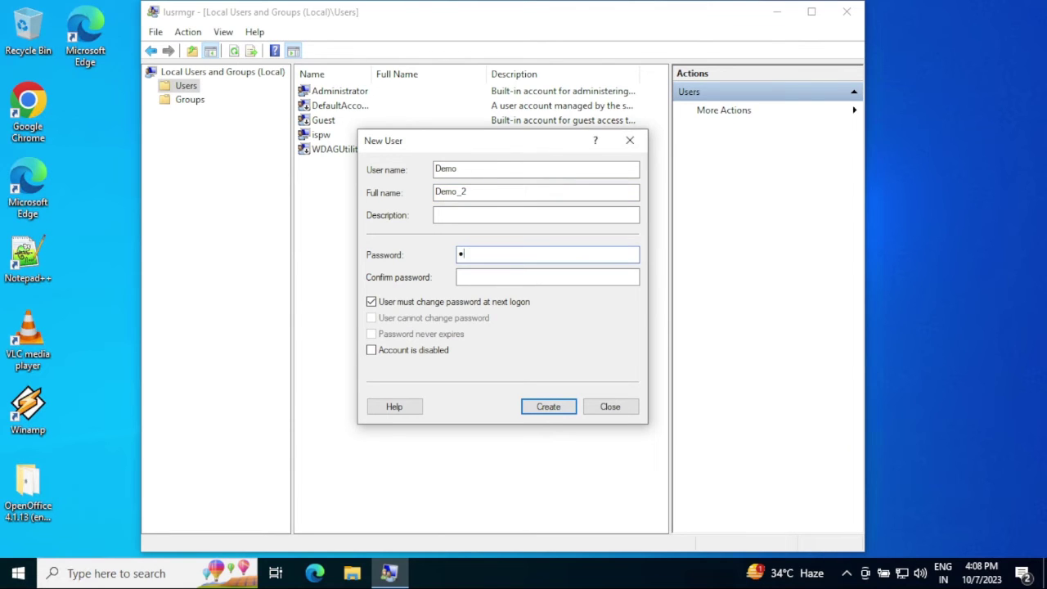
pyautogui.click(548, 277)
pyautogui.click(410, 307)
pyautogui.click(405, 338)
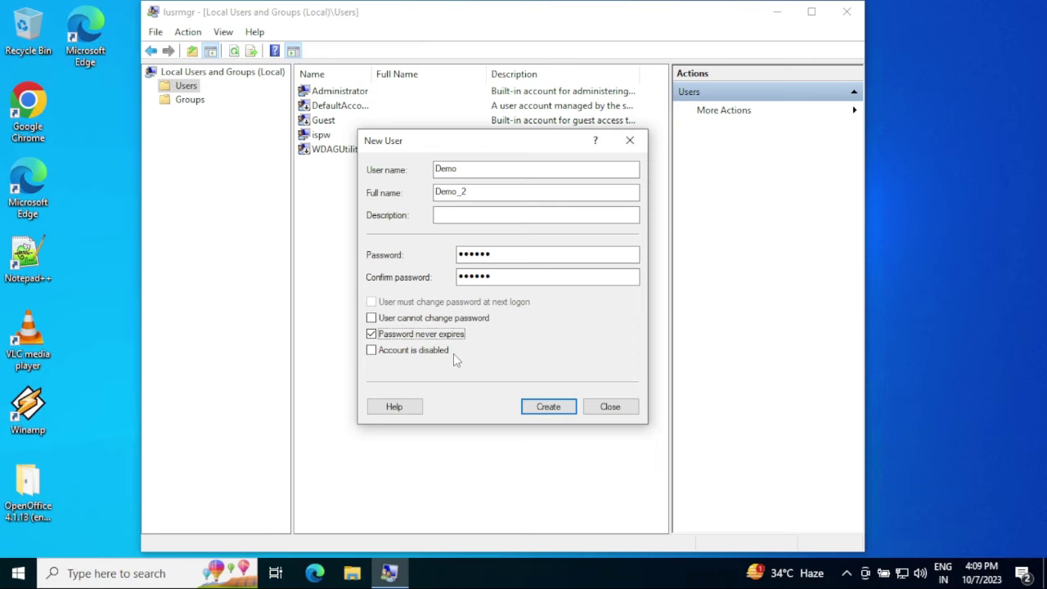
pyautogui.click(540, 405)
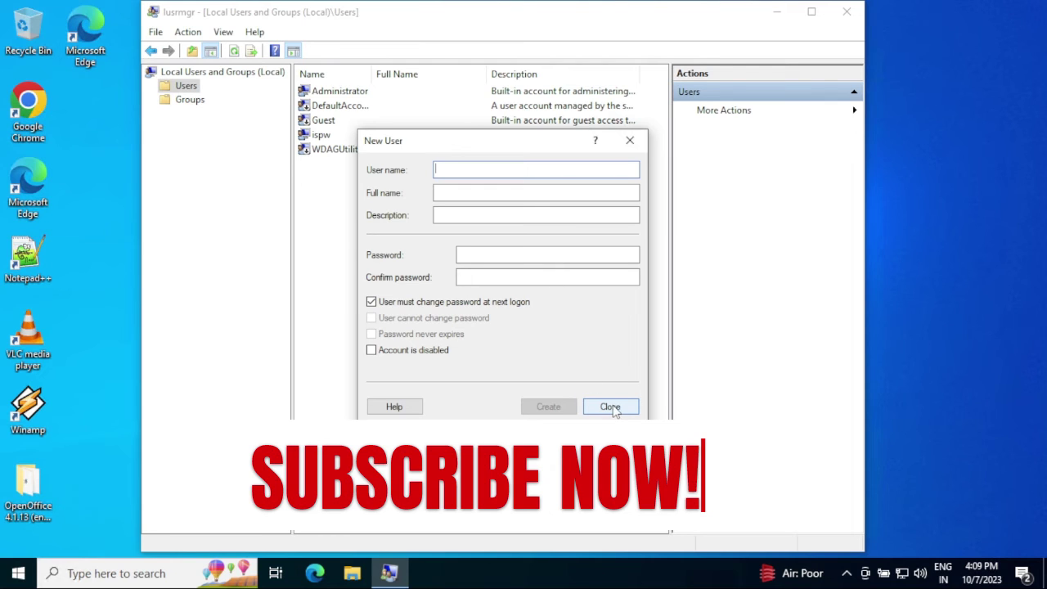
pyautogui.click(611, 406)
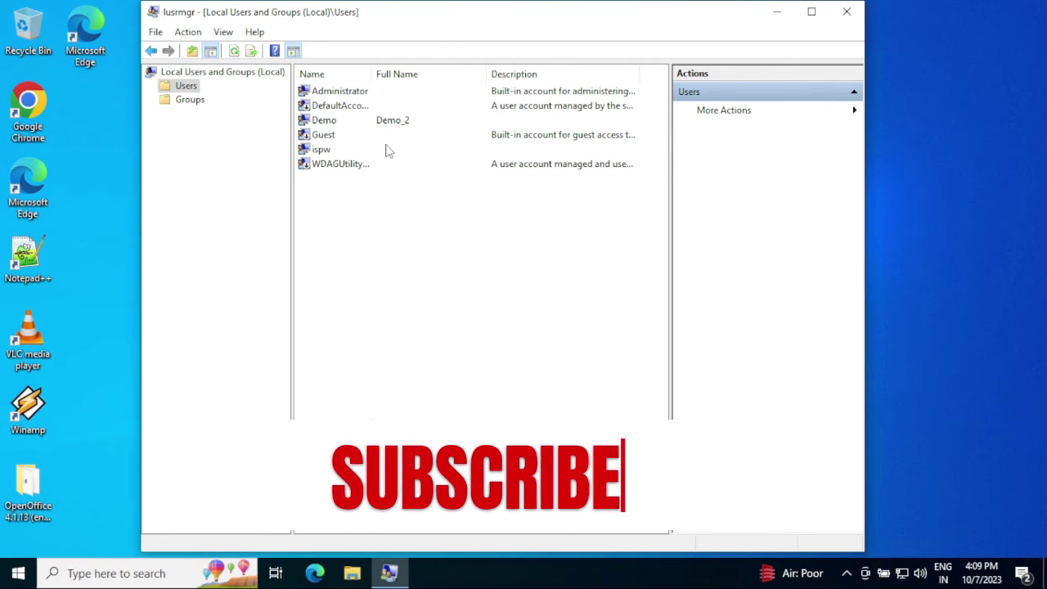
# Step: Open Demo's Member Of properties, showing only Users, and begin adding another group
pyautogui.click(330, 122)
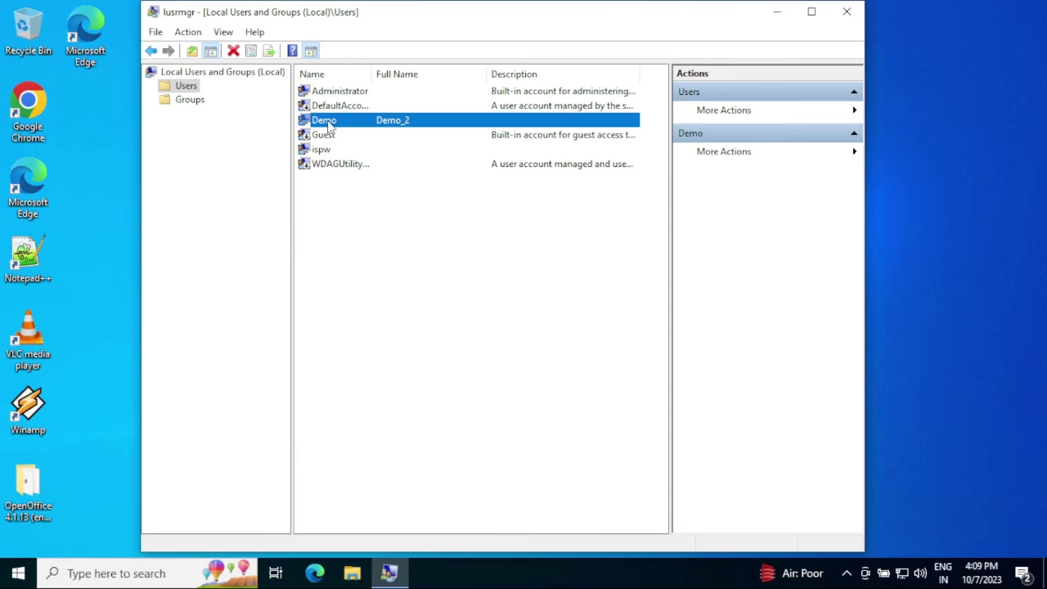
pyautogui.rightClick(363, 121)
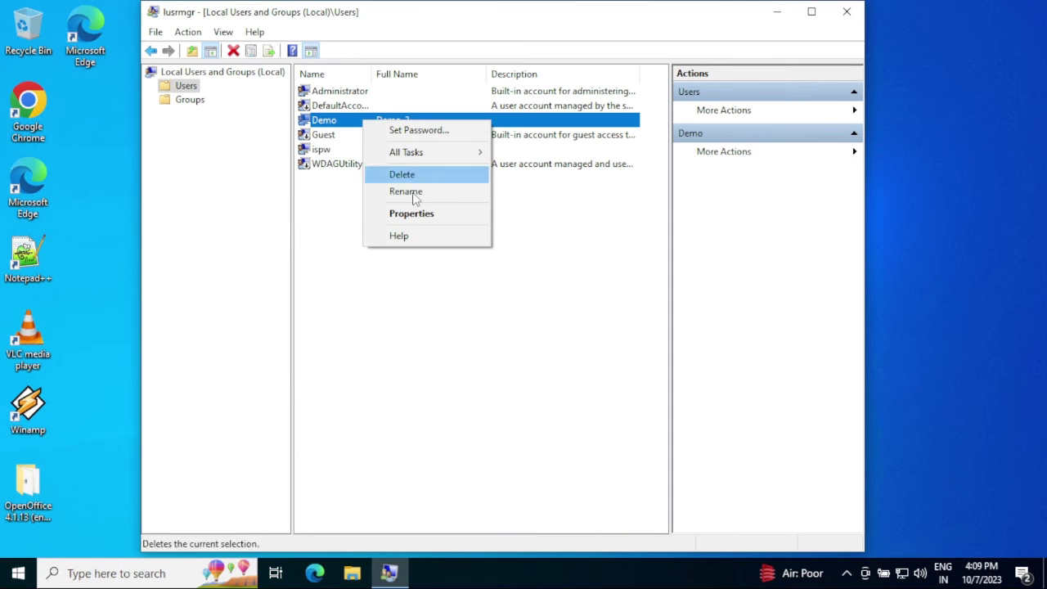
pyautogui.click(417, 214)
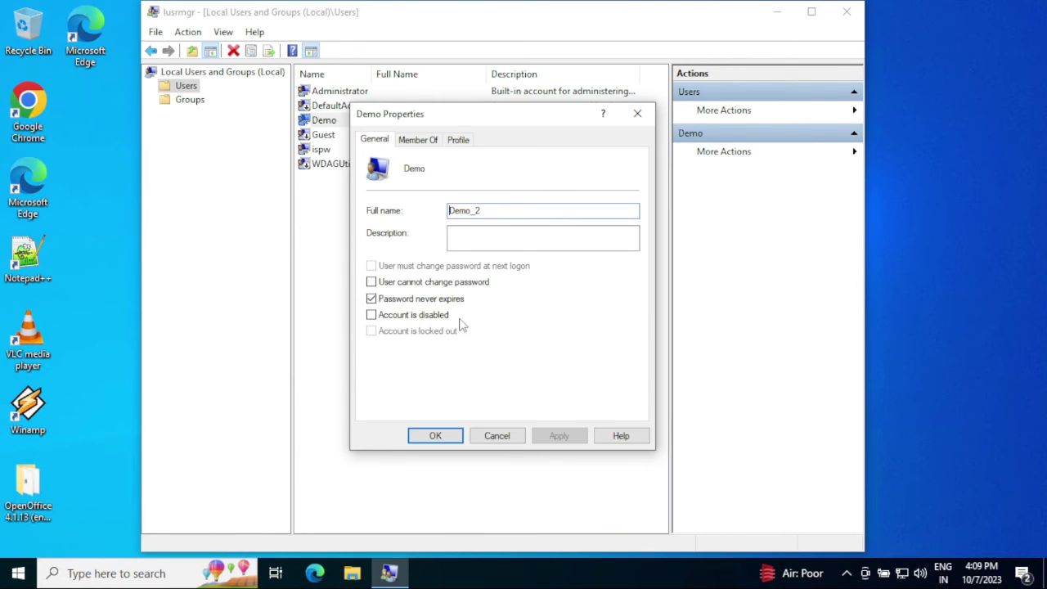
pyautogui.click(421, 140)
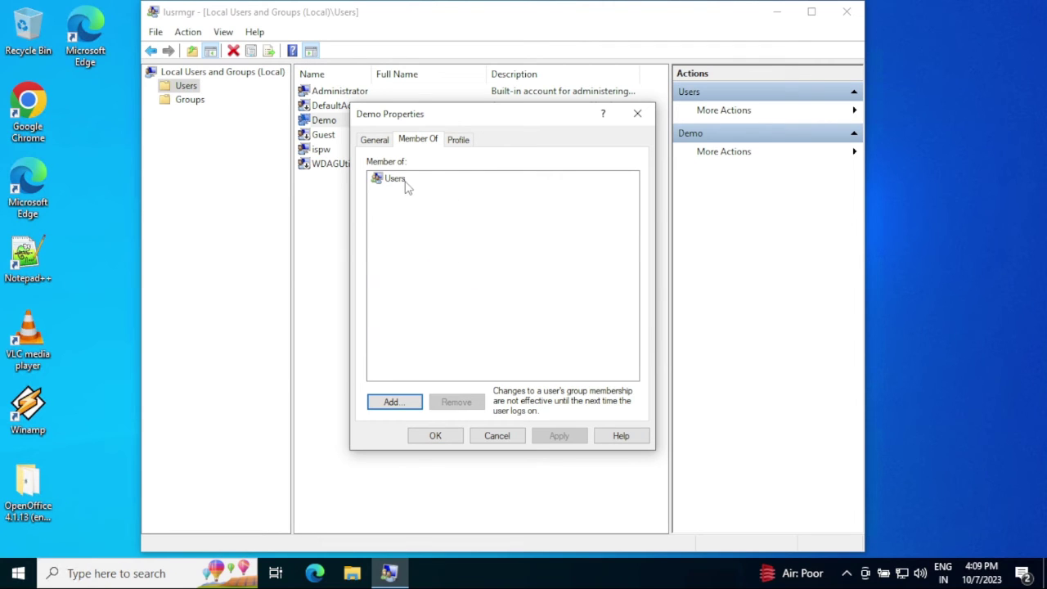
pyautogui.click(394, 180)
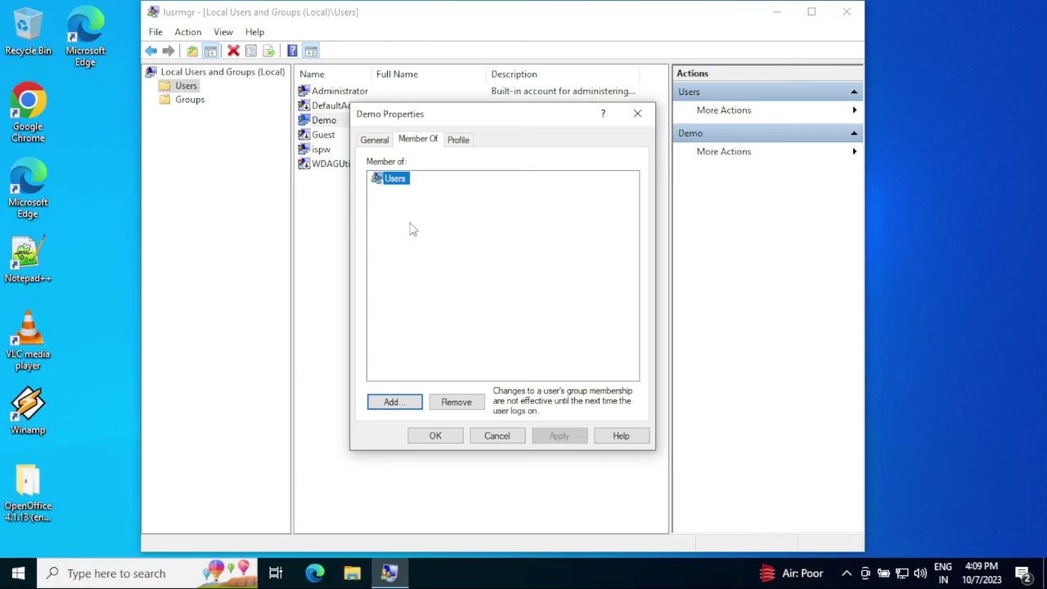
pyautogui.click(423, 286)
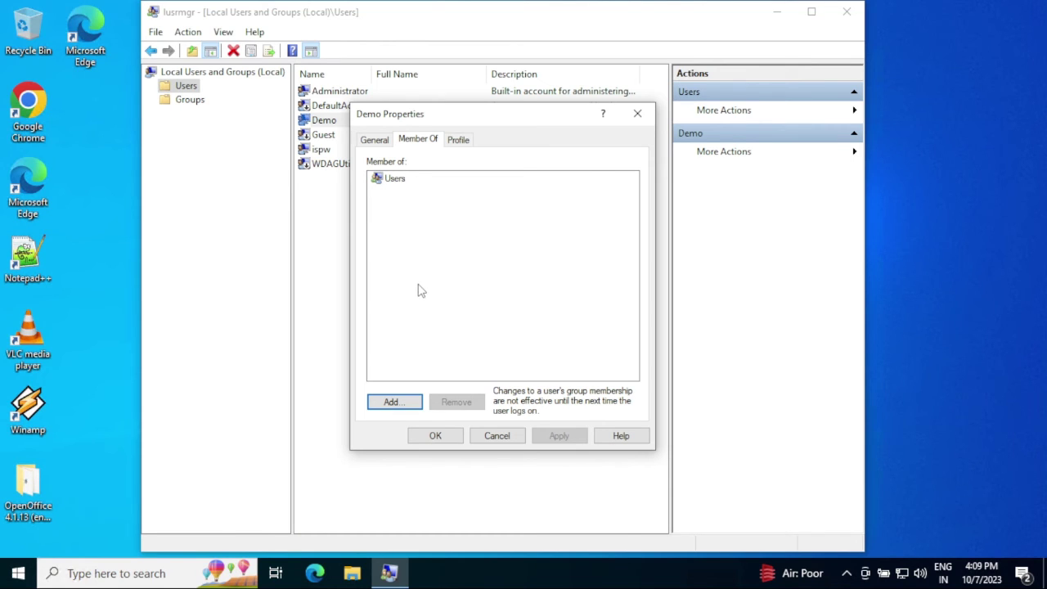
pyautogui.click(396, 402)
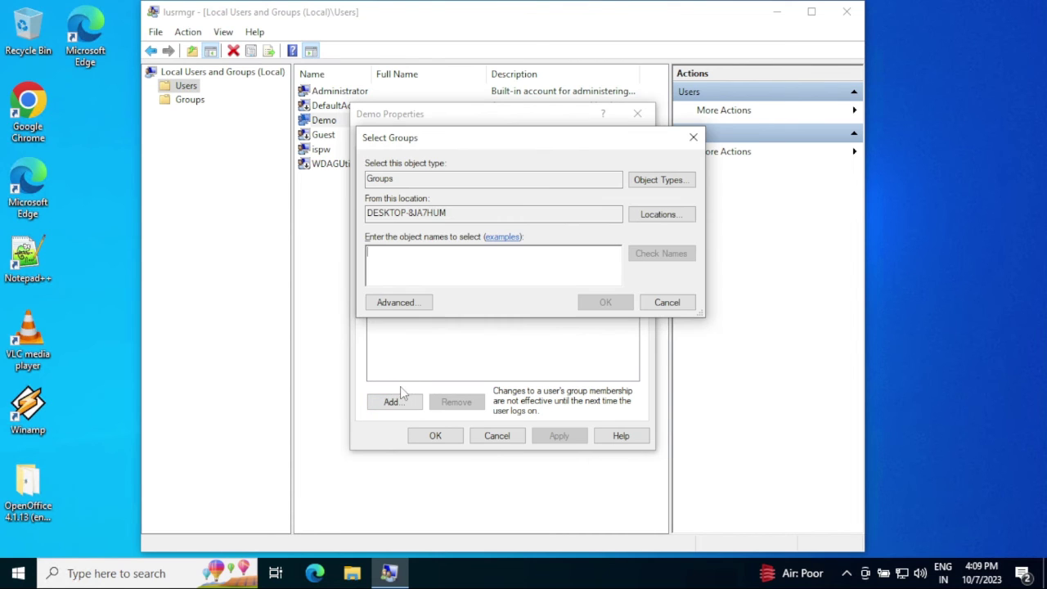
# Step: Find the Administrators group, add it to Demo's memberships, and apply the change
pyautogui.click(396, 303)
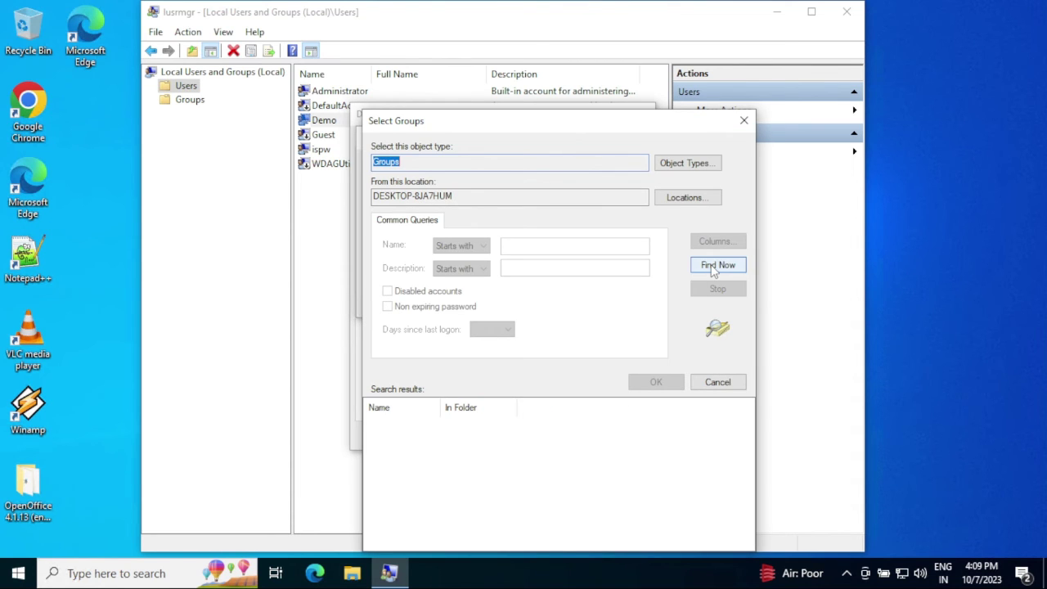
pyautogui.click(712, 266)
pyautogui.moveTo(532, 116); pyautogui.dragTo(524, 59)
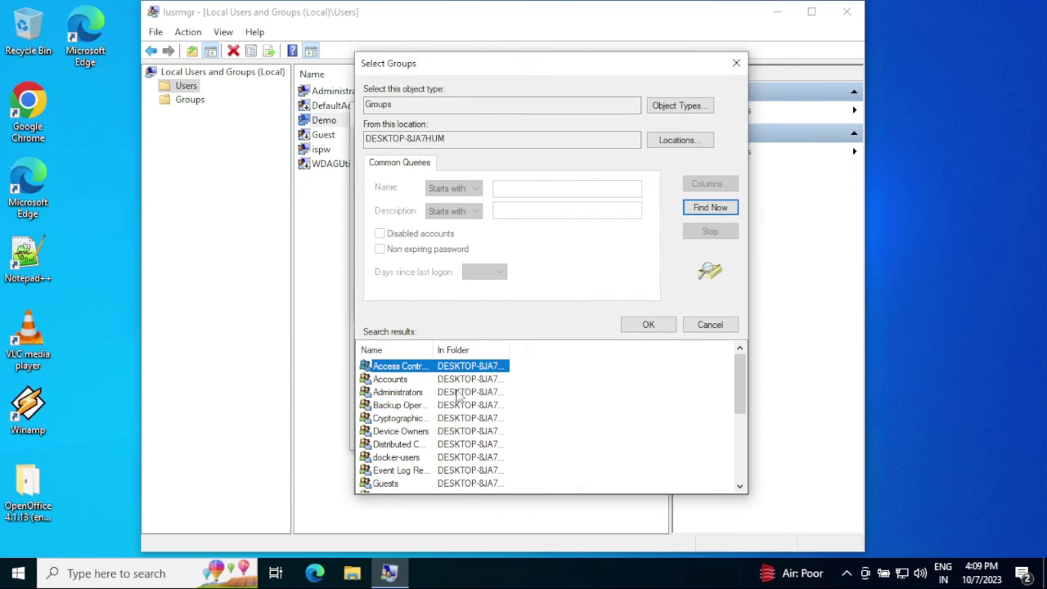
pyautogui.click(404, 393)
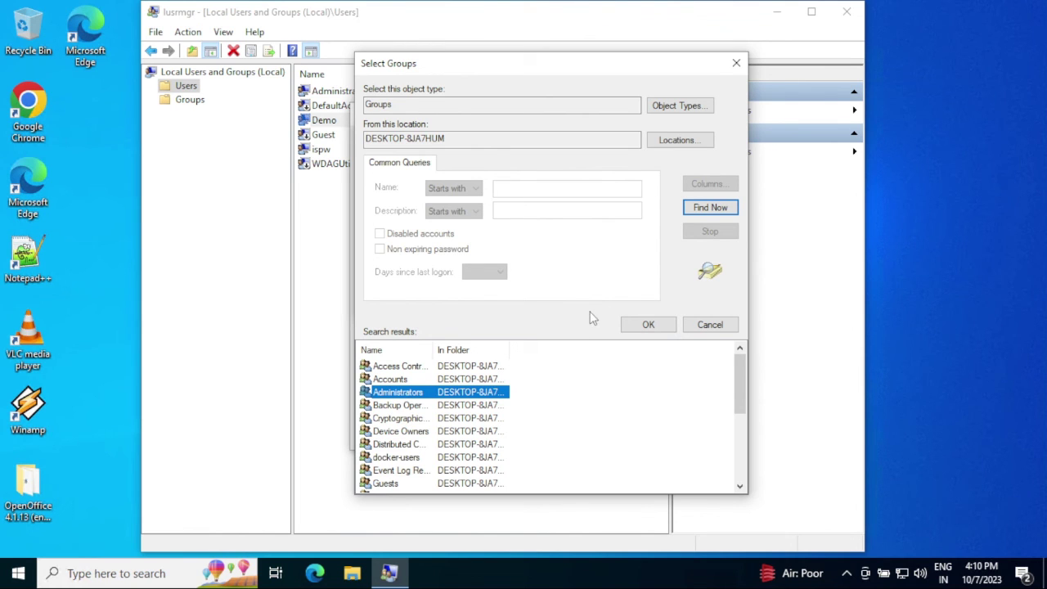
pyautogui.click(649, 325)
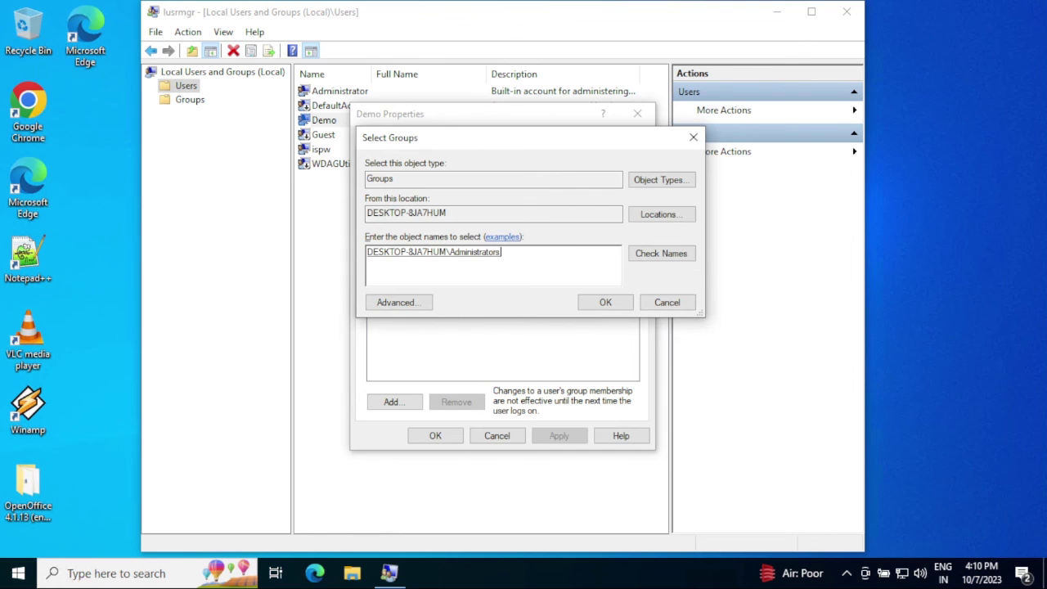
pyautogui.click(602, 307)
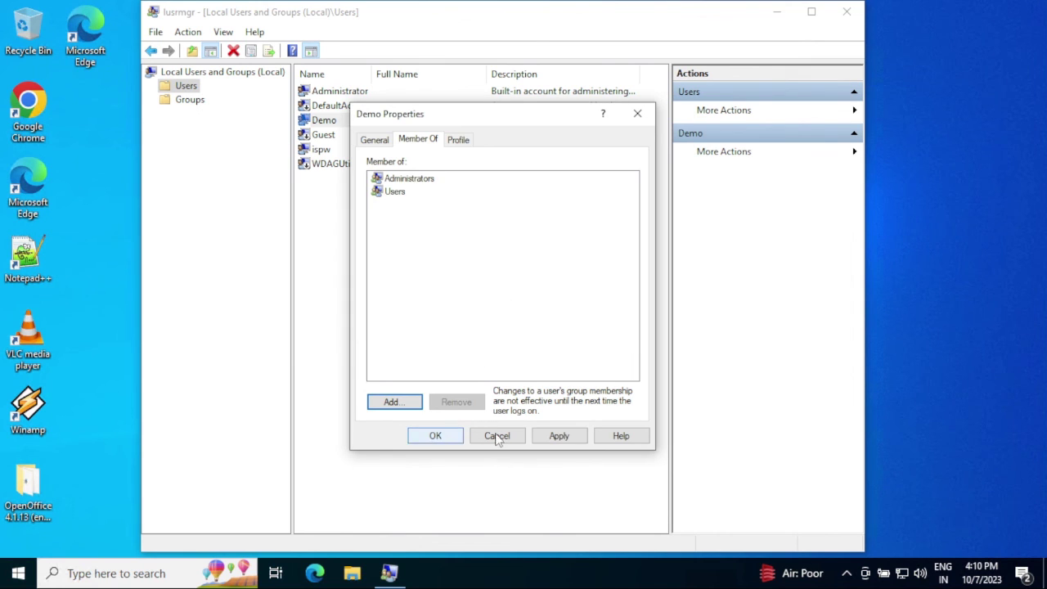
pyautogui.click(559, 436)
pyautogui.click(432, 435)
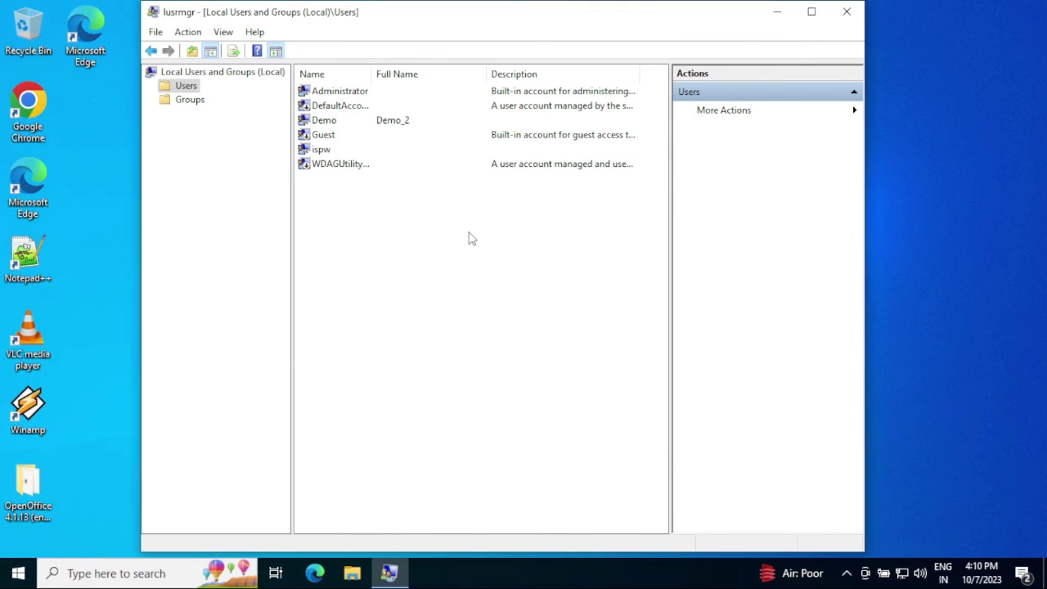